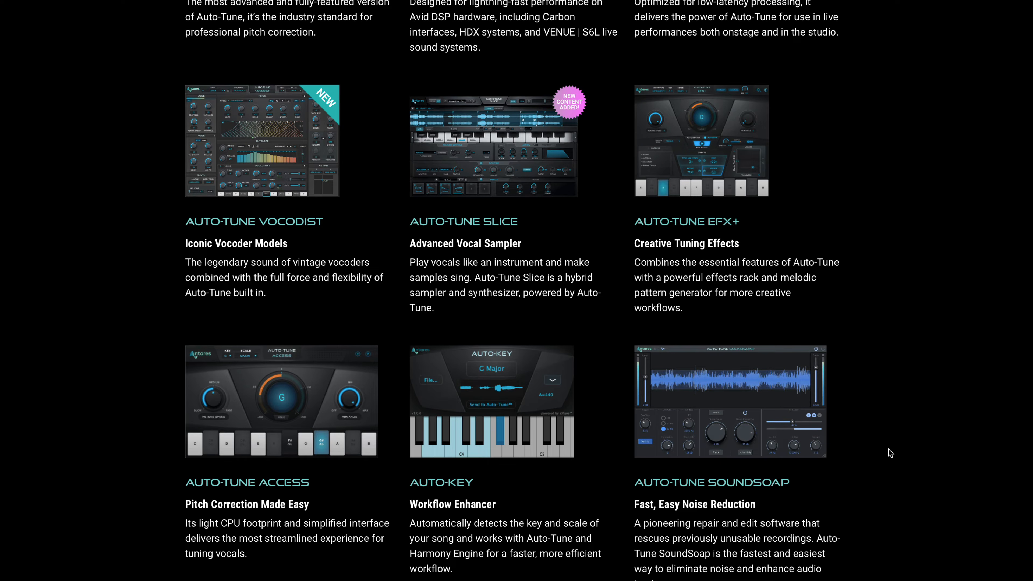
pyautogui.scroll(-3, 890, 453)
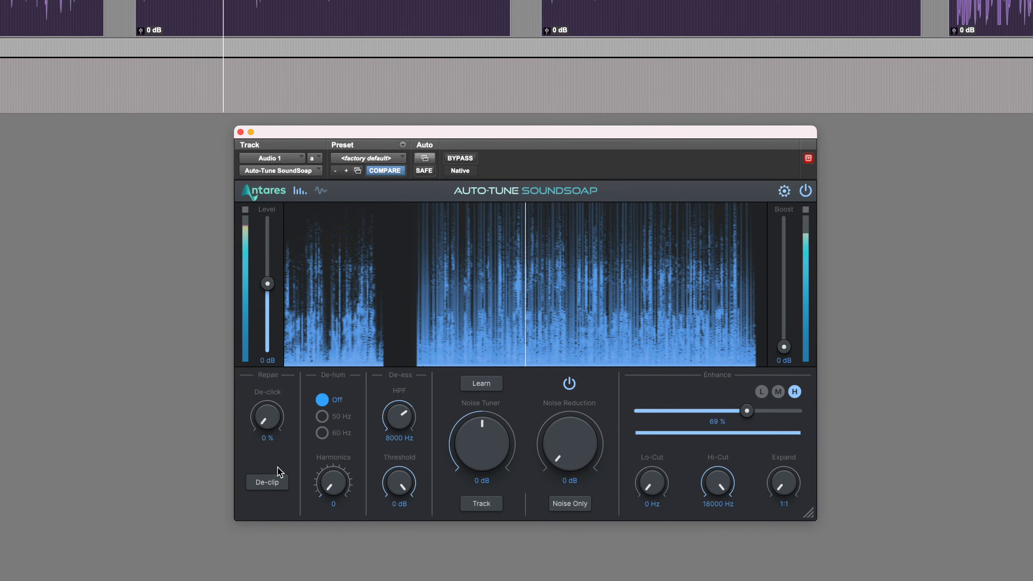
# - Turn the De-clip repair on and back off
pyautogui.click(273, 486)
pyautogui.click(273, 487)
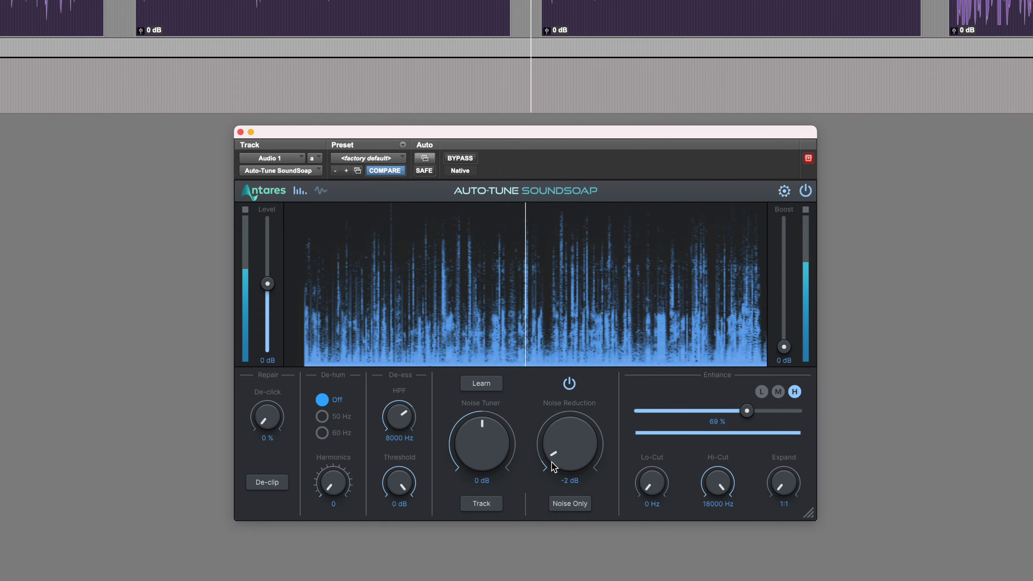
# - Return Noise Reduction and Noise Tuner to 0 dB, try noise tracking, and switch off Noise Only monitoring
pyautogui.moveTo(554, 466); pyautogui.dragTo(553, 472)
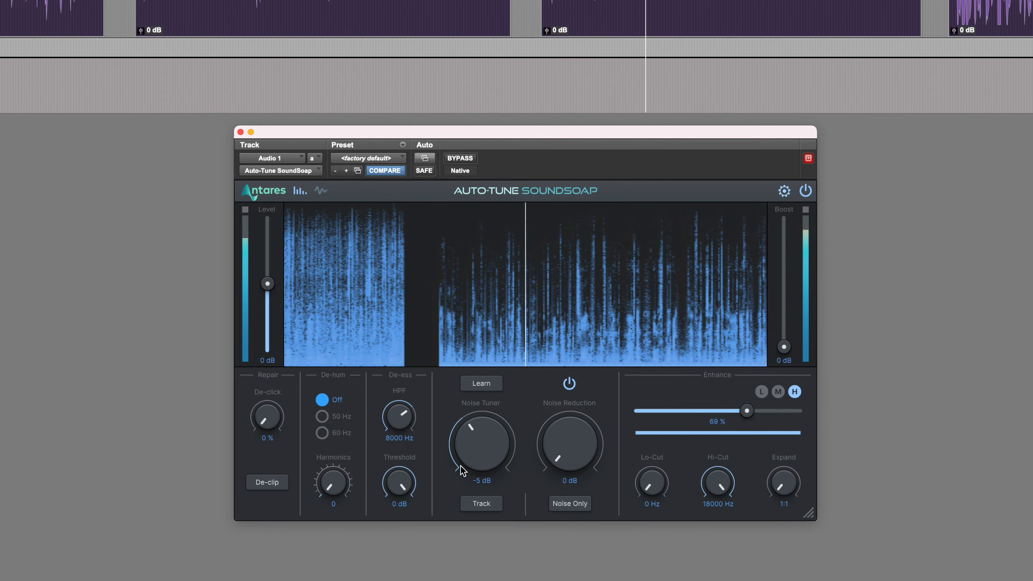
pyautogui.moveTo(462, 471); pyautogui.dragTo(466, 455)
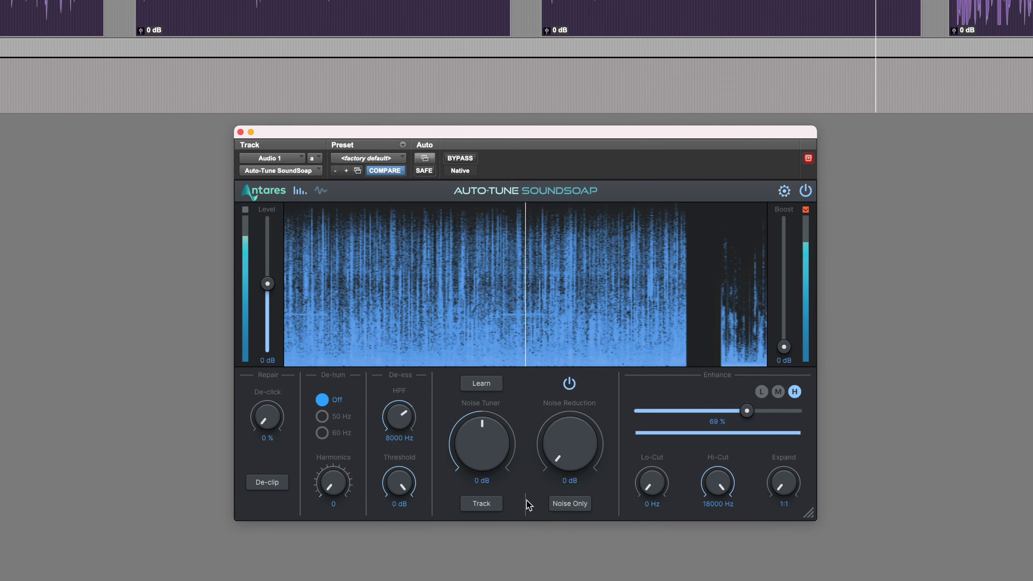
pyautogui.click(490, 511)
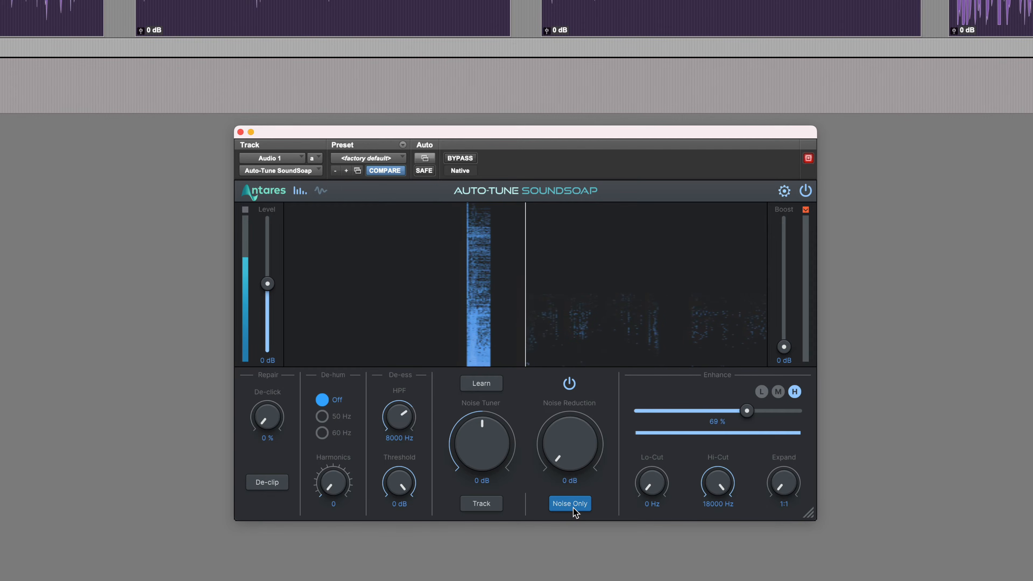
pyautogui.click(572, 505)
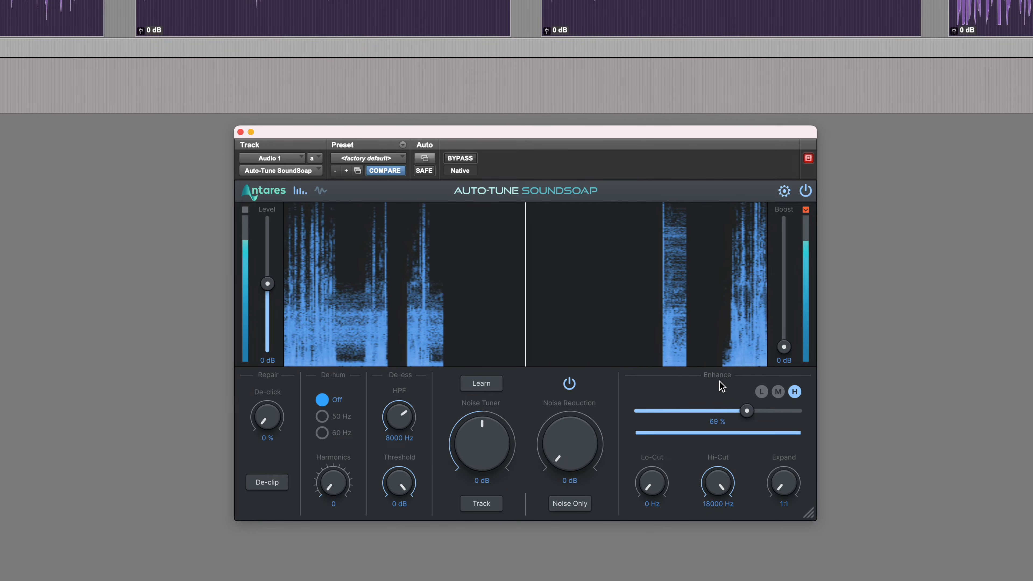
# - Lower the Enhance amount to 43 % and try its low and mid frequency bands
pyautogui.moveTo(747, 411); pyautogui.dragTo(707, 413)
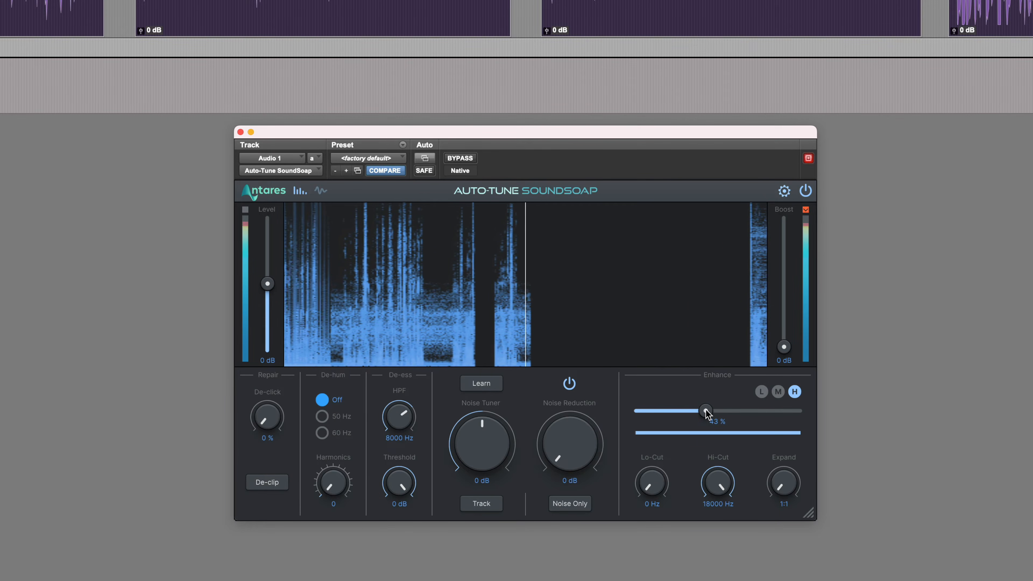
pyautogui.click(762, 394)
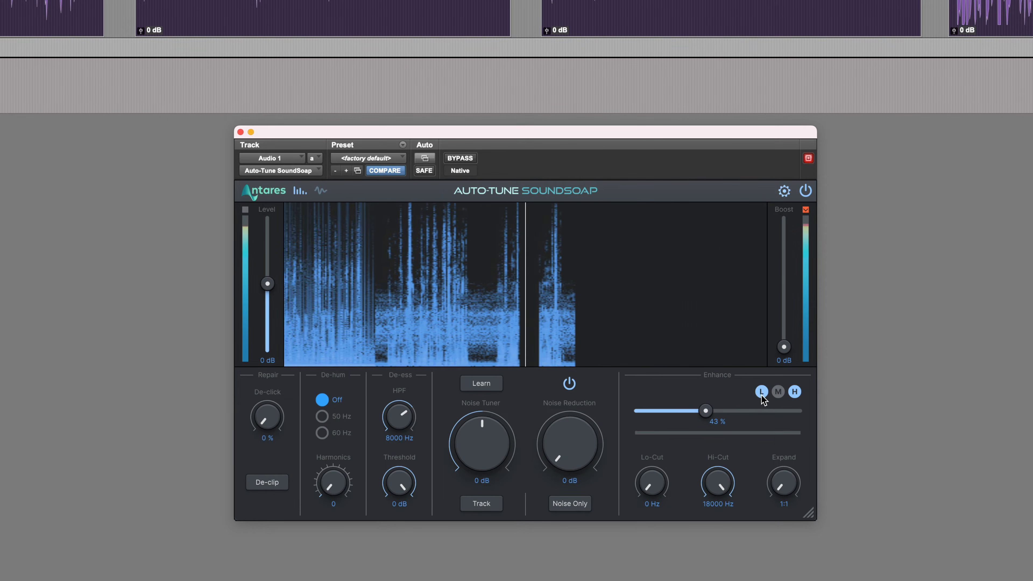
pyautogui.click(763, 394)
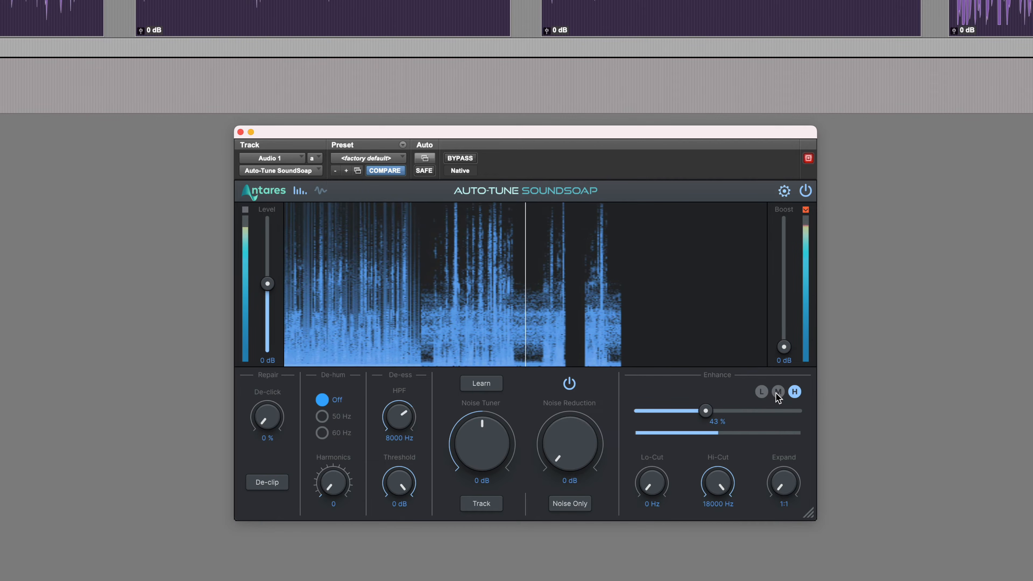
pyautogui.click(778, 394)
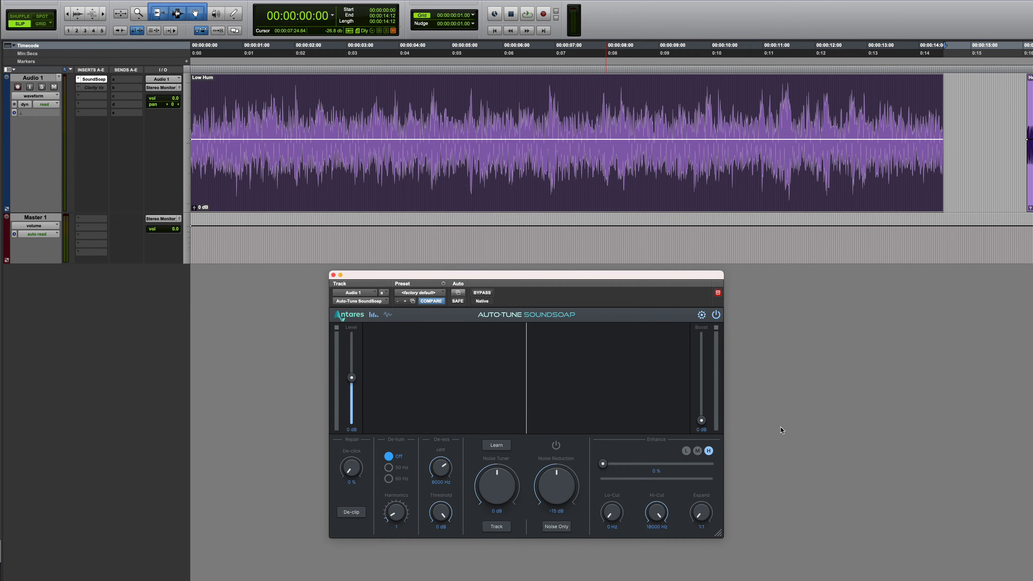
# - Listen to the Low Hum clip and set the insert's Lo-Cut filter to 140 Hz during playback
pyautogui.press('space')
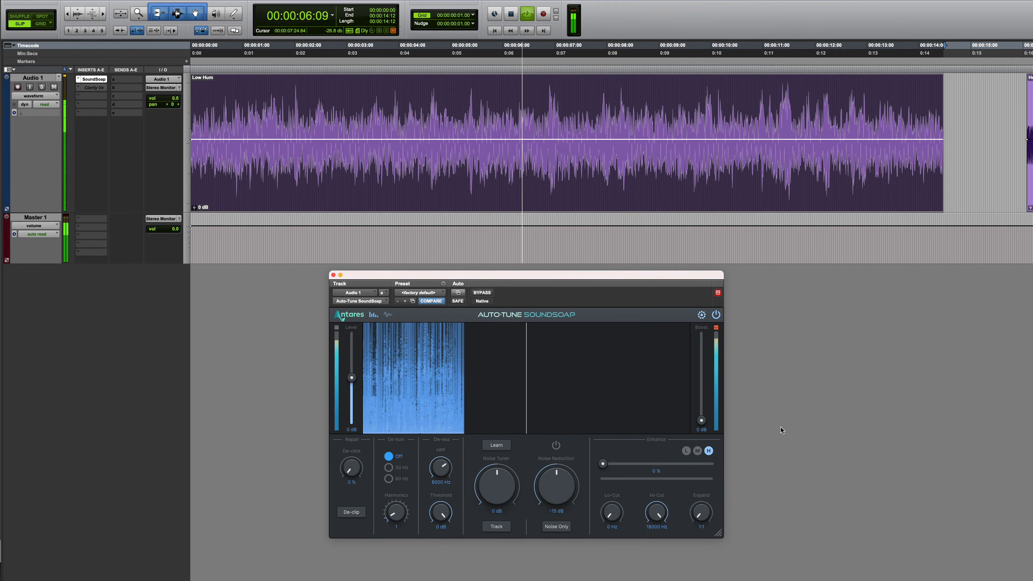
pyautogui.press('space')
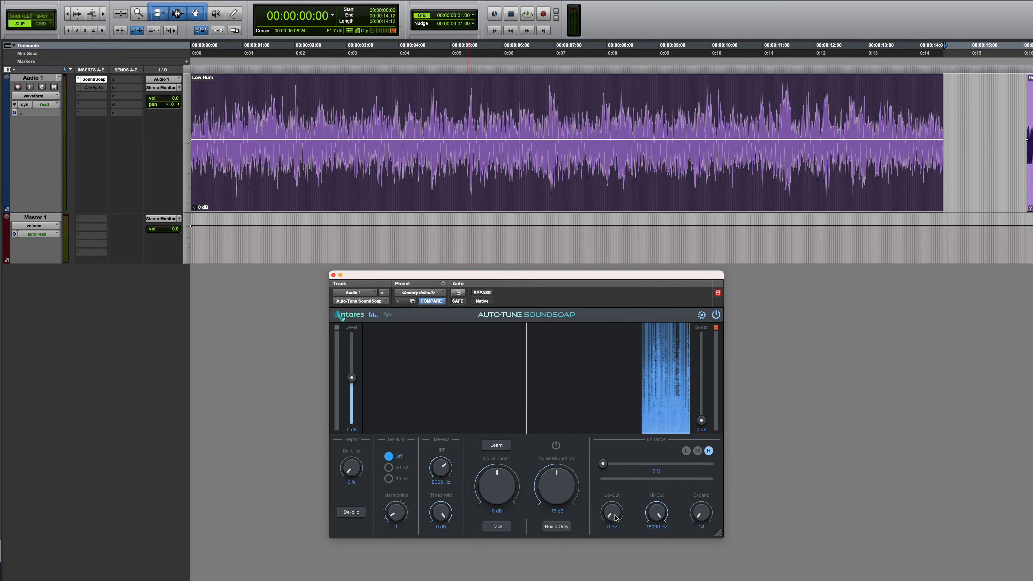
pyautogui.press('space')
pyautogui.moveTo(611, 518); pyautogui.dragTo(615, 486)
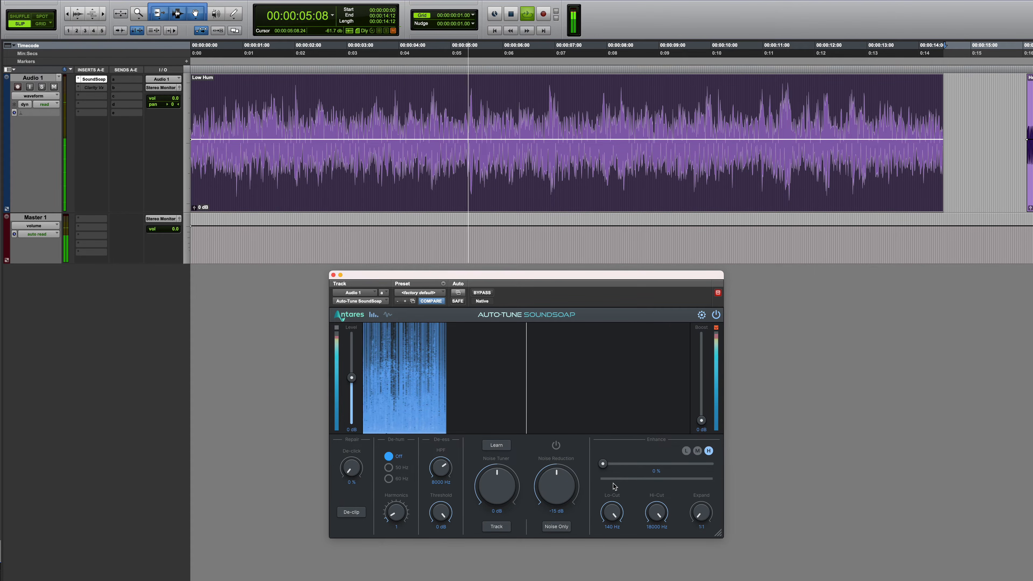
pyautogui.press('space')
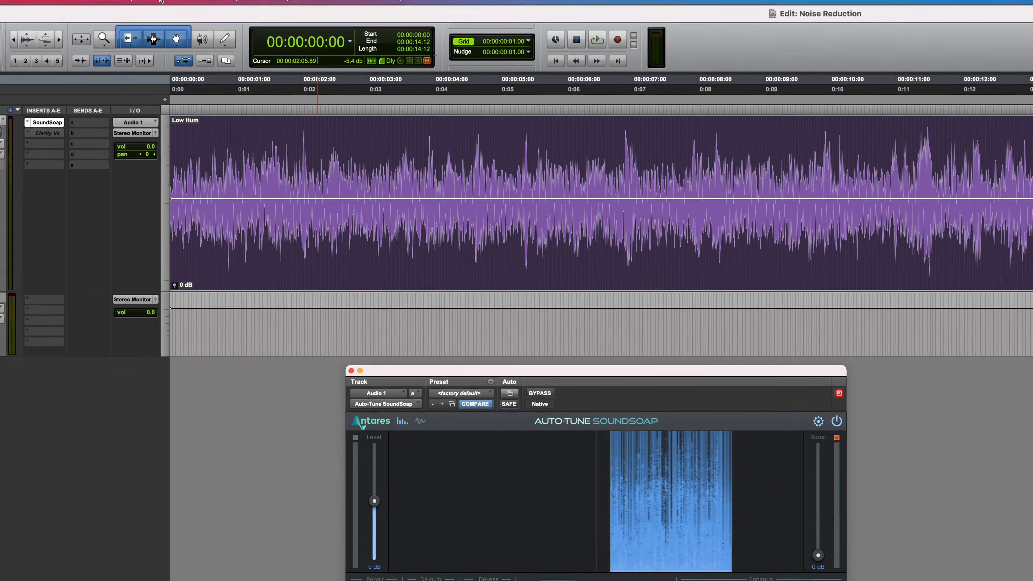
# - Render the Low Hum clip through the AudioSuite version of Auto-Tune SoundSoap with Lo-Cut set to 140 Hz
pyautogui.click(198, 1)
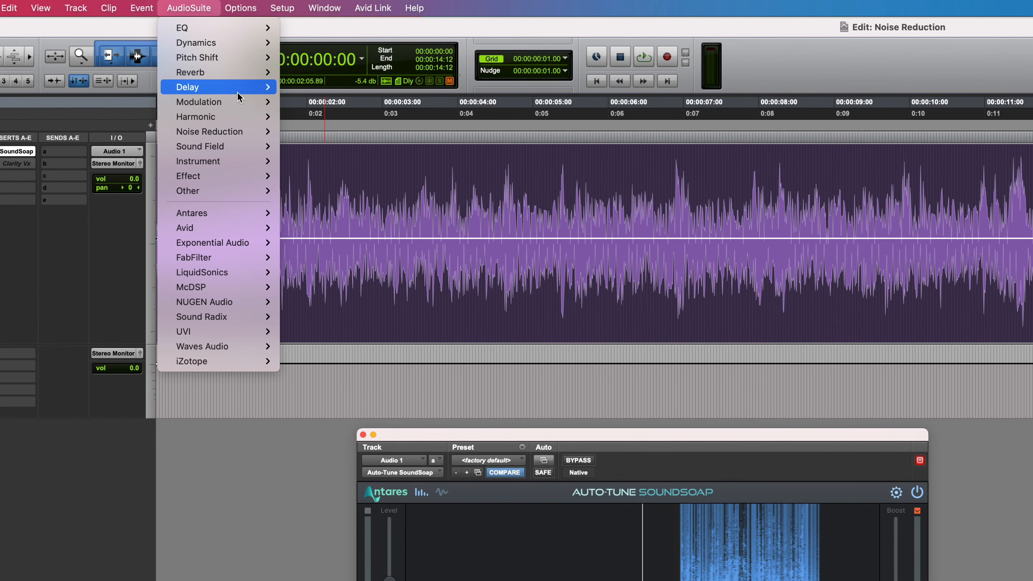
pyautogui.moveTo(228, 106)
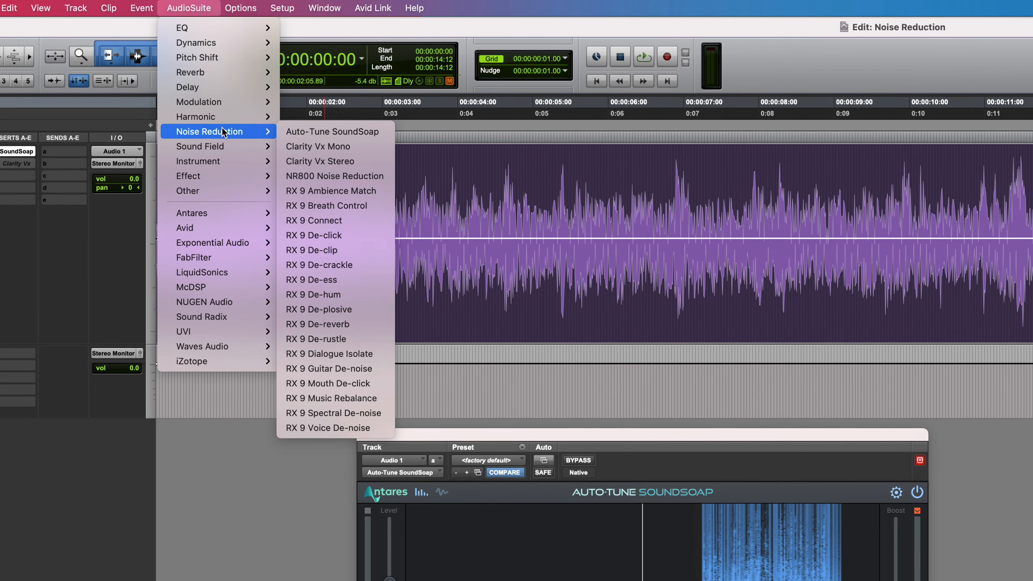
pyautogui.click(332, 131)
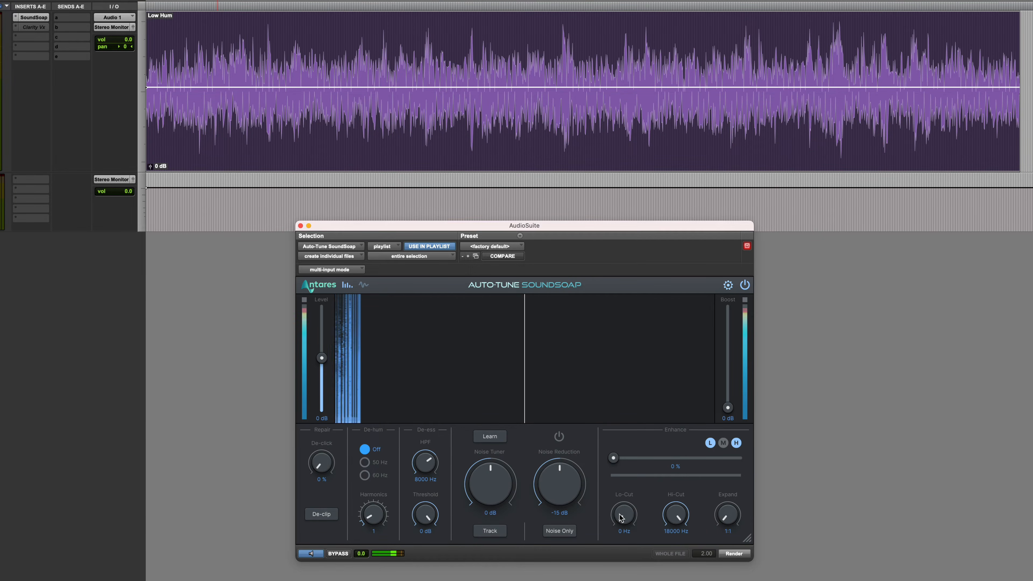
pyautogui.moveTo(622, 518); pyautogui.dragTo(626, 486)
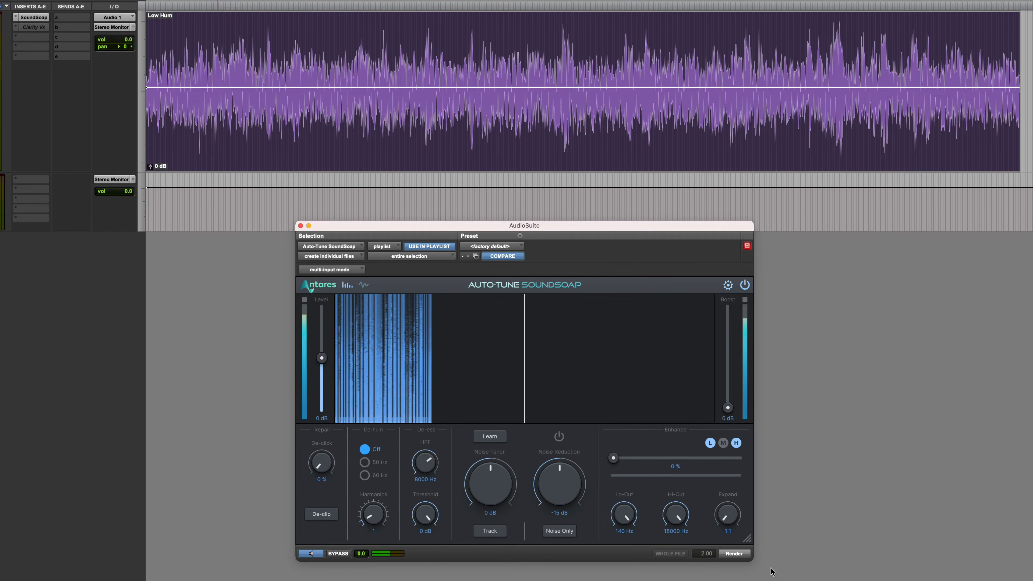
pyautogui.click(734, 554)
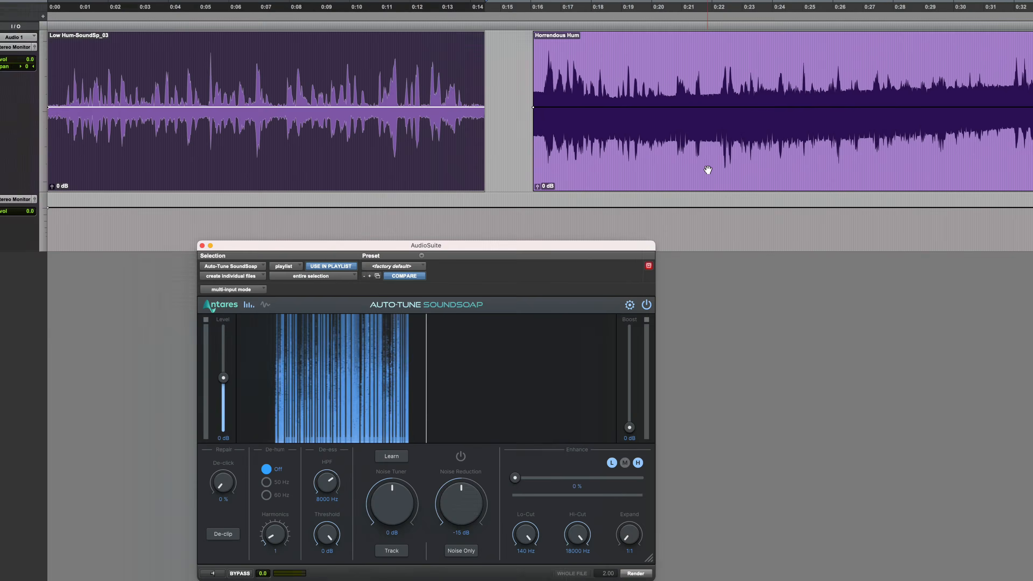
# - Select the Horrendous Hum clip and raise the insert's De-hum Harmonics to 4 during playback
pyautogui.click(707, 170)
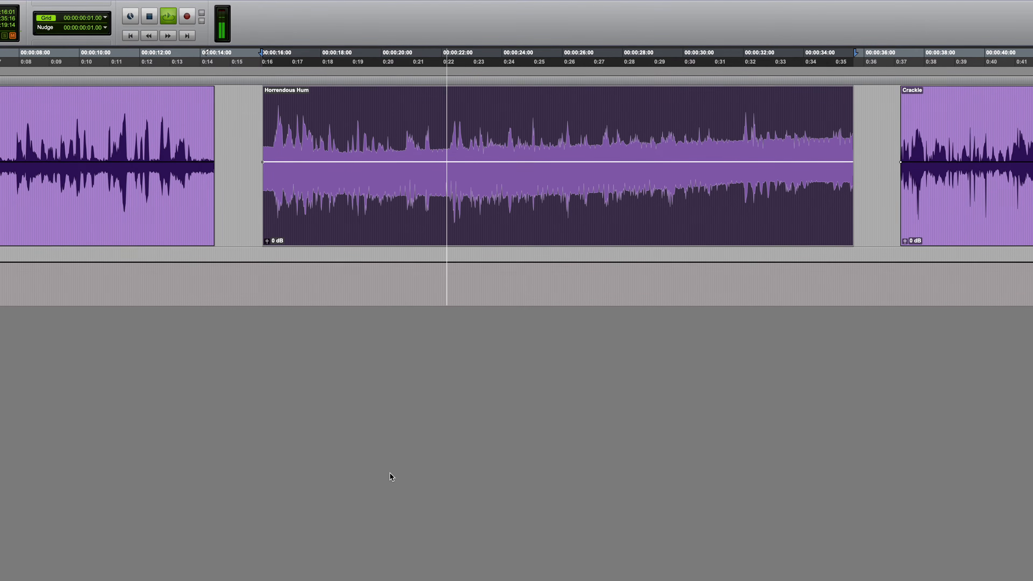
pyautogui.press('space')
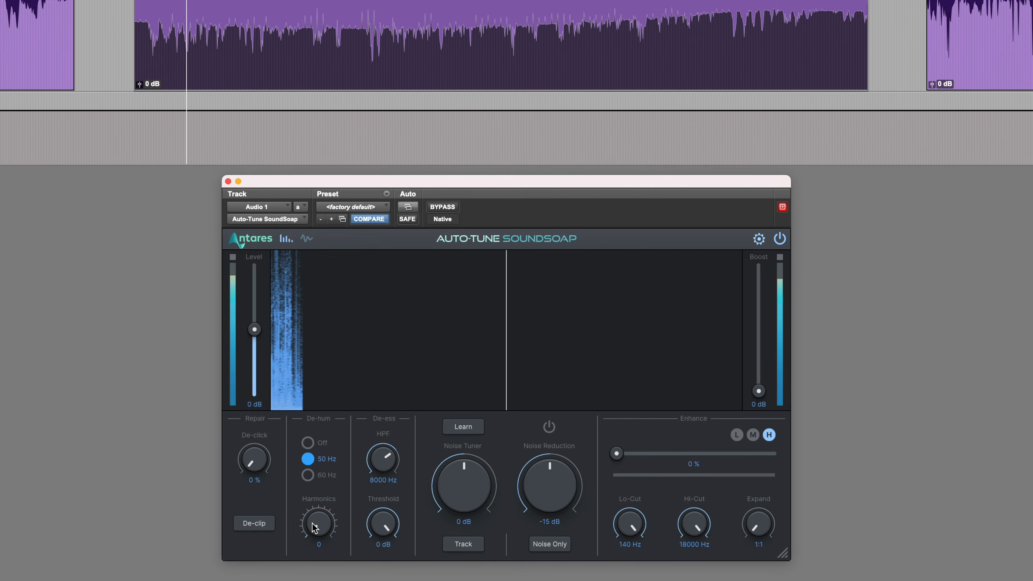
pyautogui.moveTo(313, 527); pyautogui.dragTo(315, 525)
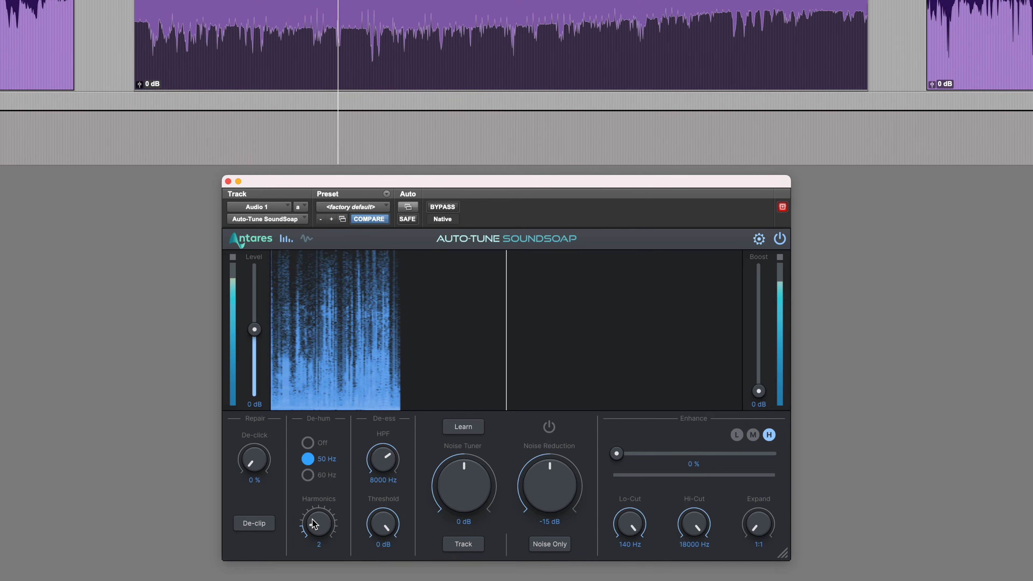
pyautogui.moveTo(314, 522); pyautogui.dragTo(315, 519)
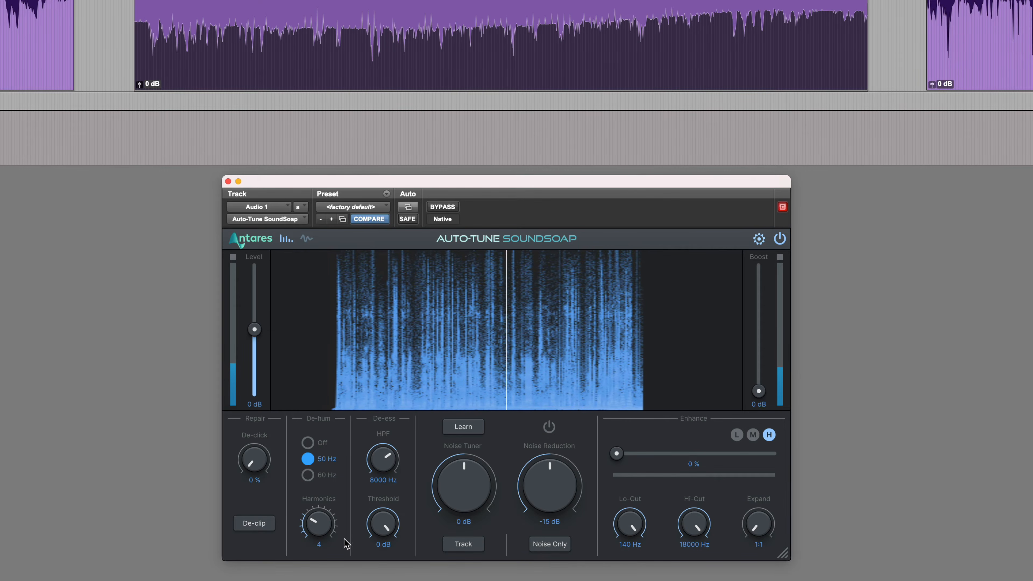
# - Compare the Horrendous Hum clip with and without processing by bypassing and re-enabling the SoundSoap insert
pyautogui.click(780, 239)
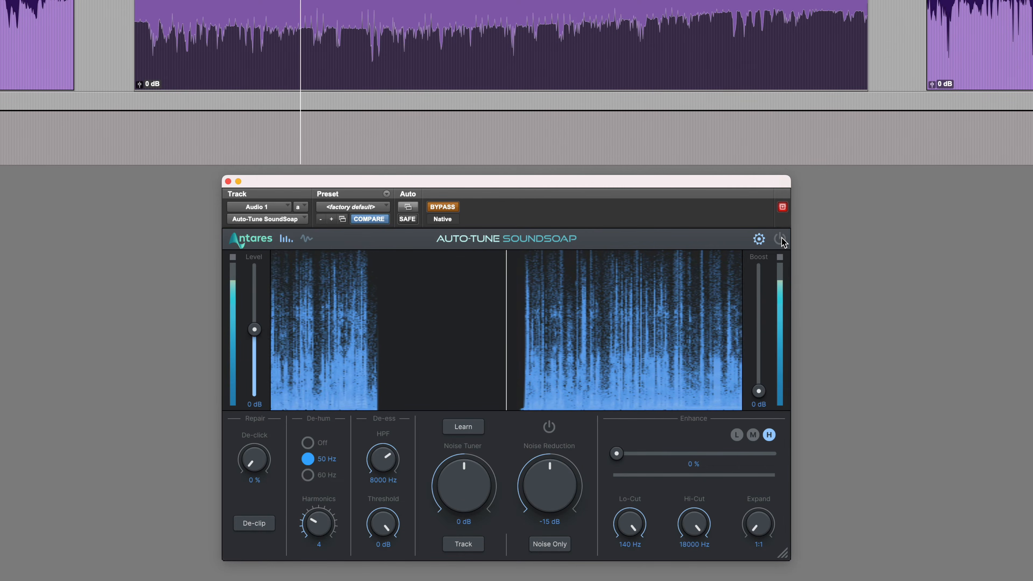
pyautogui.click(784, 242)
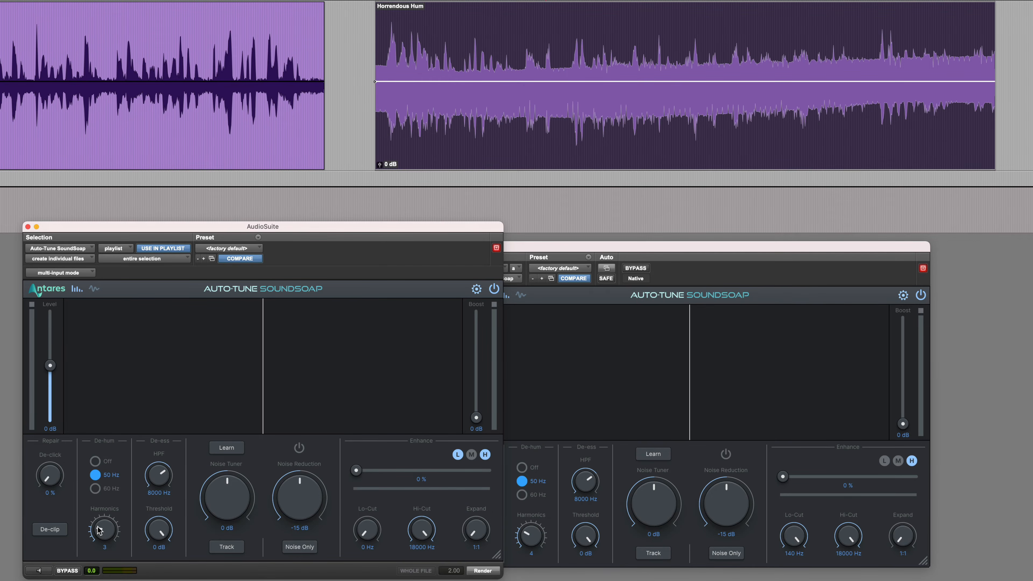
# - Render the Horrendous Hum clip with De-hum at 50 Hz and 4 harmonics, and close the AudioSuite window
pyautogui.click(483, 571)
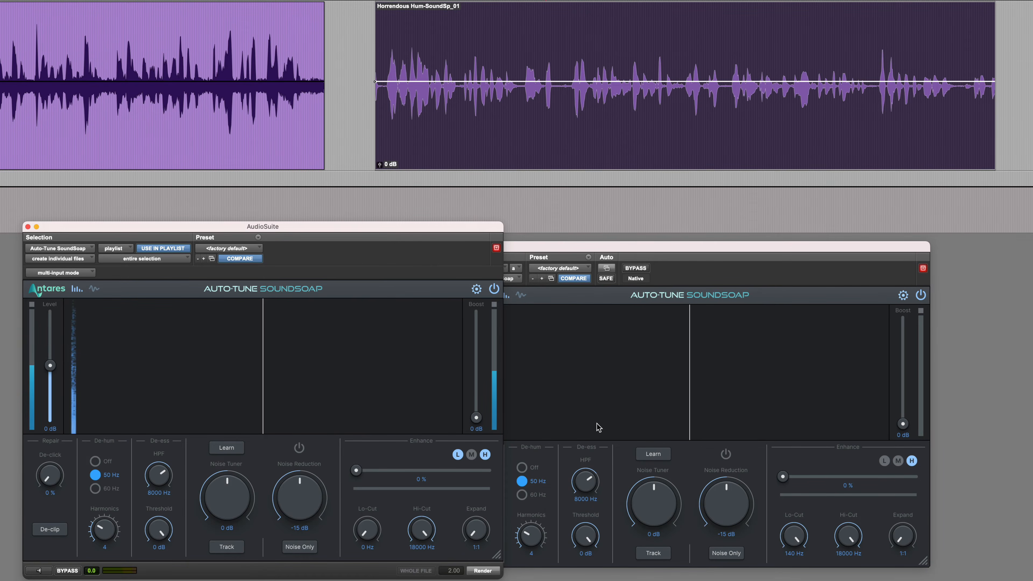
pyautogui.hscroll(5, 594, 181)
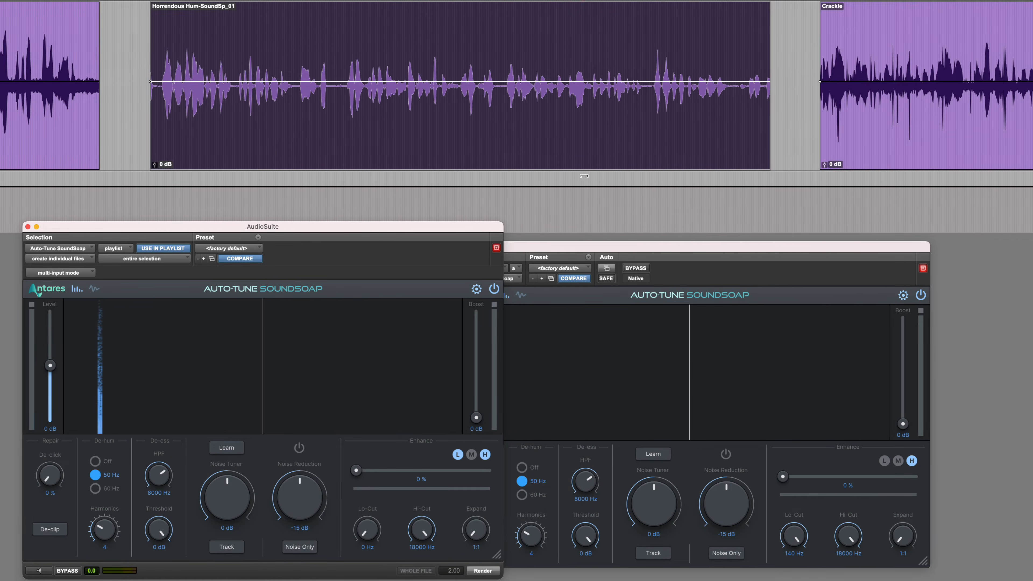
pyautogui.click(28, 227)
# - Raise the De-click amount while the Crackle clip plays
pyautogui.hscroll(5, 659, 240)
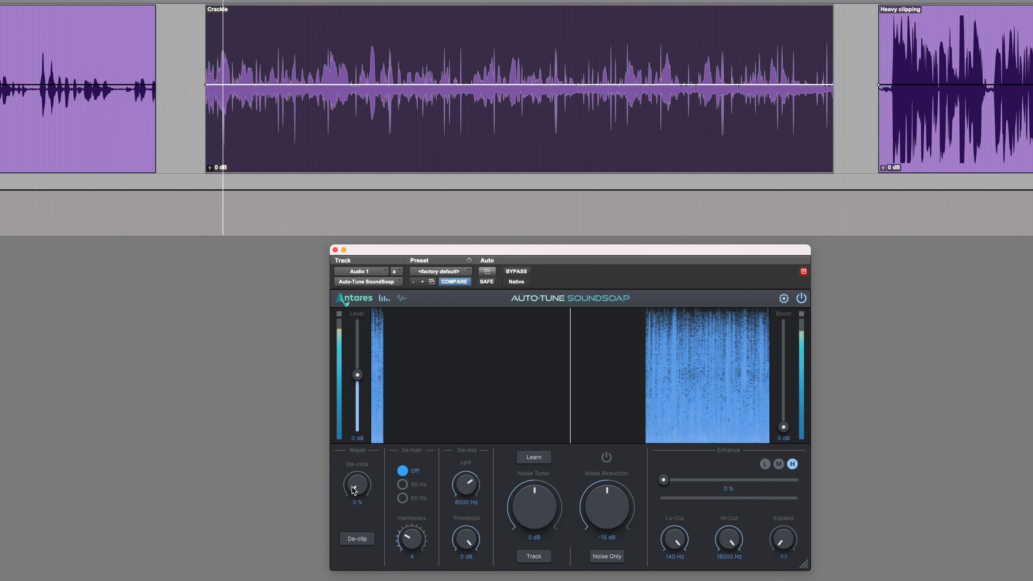
pyautogui.moveTo(354, 490); pyautogui.dragTo(356, 464)
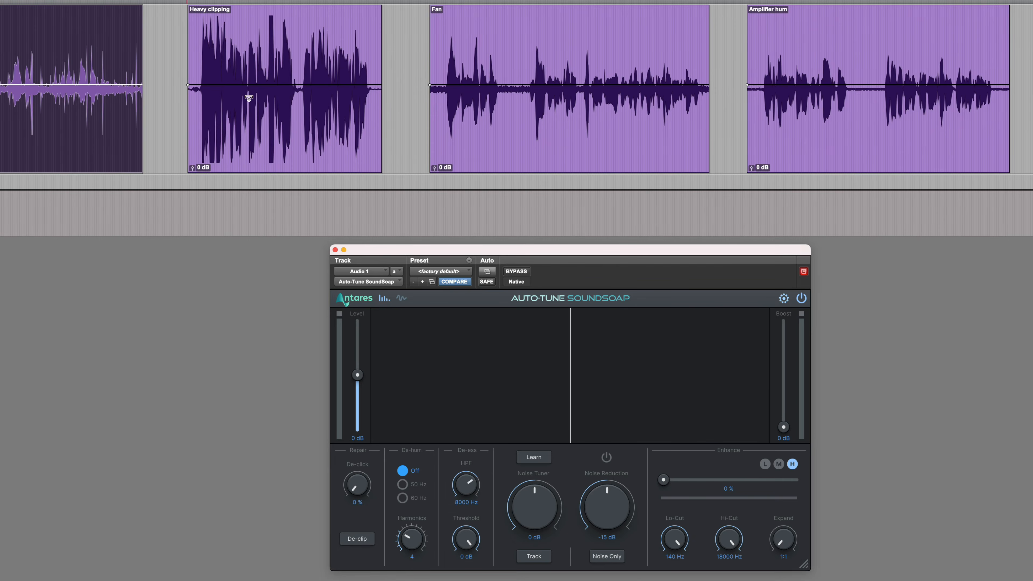
# - Select the Heavy clipping clip and open Auto-Tune SoundSoap as an AudioSuite noise reduction process
pyautogui.click(293, 132)
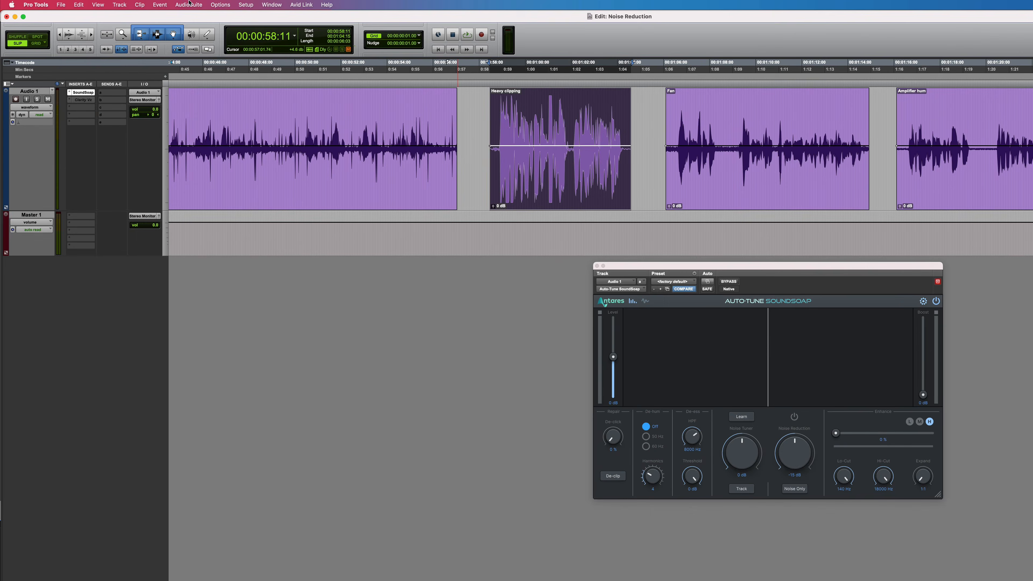
pyautogui.click(190, 4)
pyautogui.moveTo(215, 83)
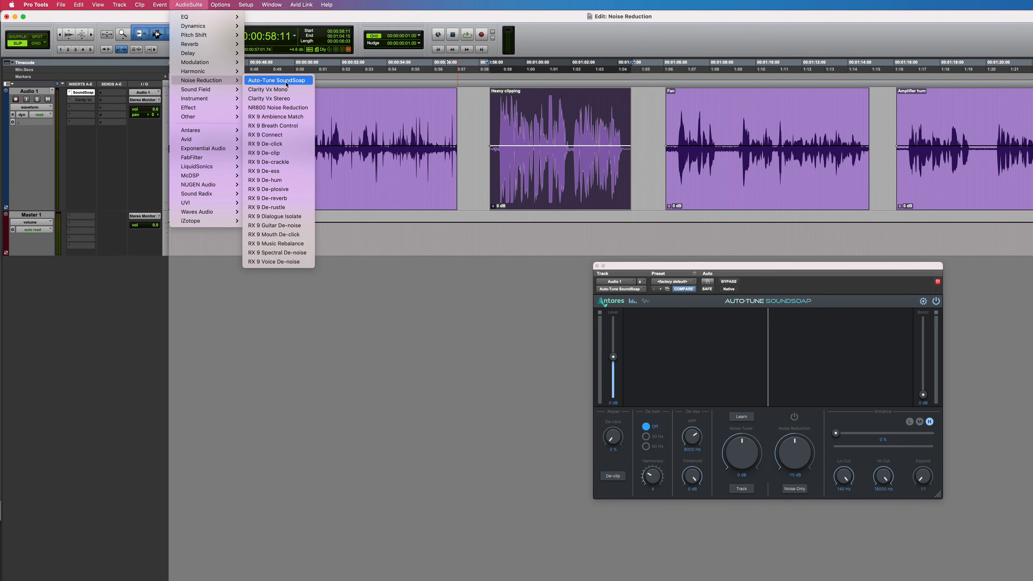
pyautogui.click(277, 80)
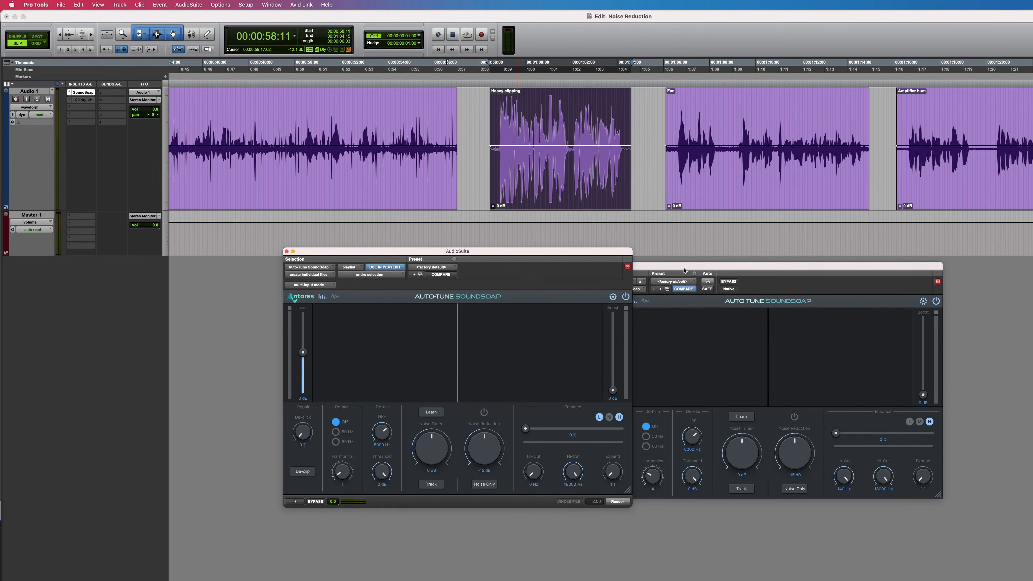
# - Arrange the AudioSuite and insert SoundSoap windows side by side without overlap
pyautogui.moveTo(684, 268); pyautogui.dragTo(869, 267)
pyautogui.moveTo(592, 253); pyautogui.dragTo(657, 258)
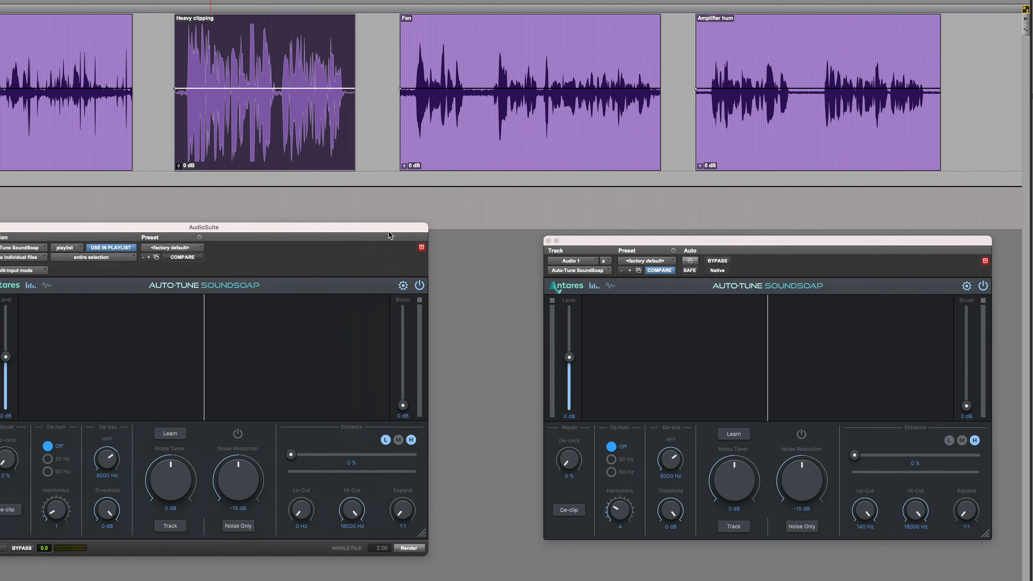
pyautogui.moveTo(389, 235); pyautogui.dragTo(412, 235)
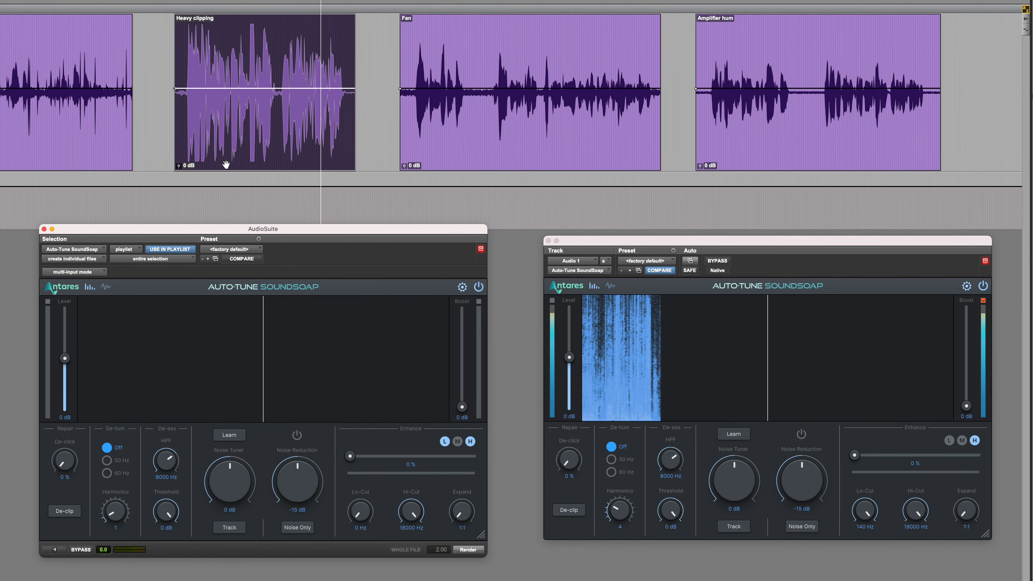
# - Preview the Heavy clipping clip with De-clip enabled, render it, and play the repaired clip
pyautogui.click(247, 34)
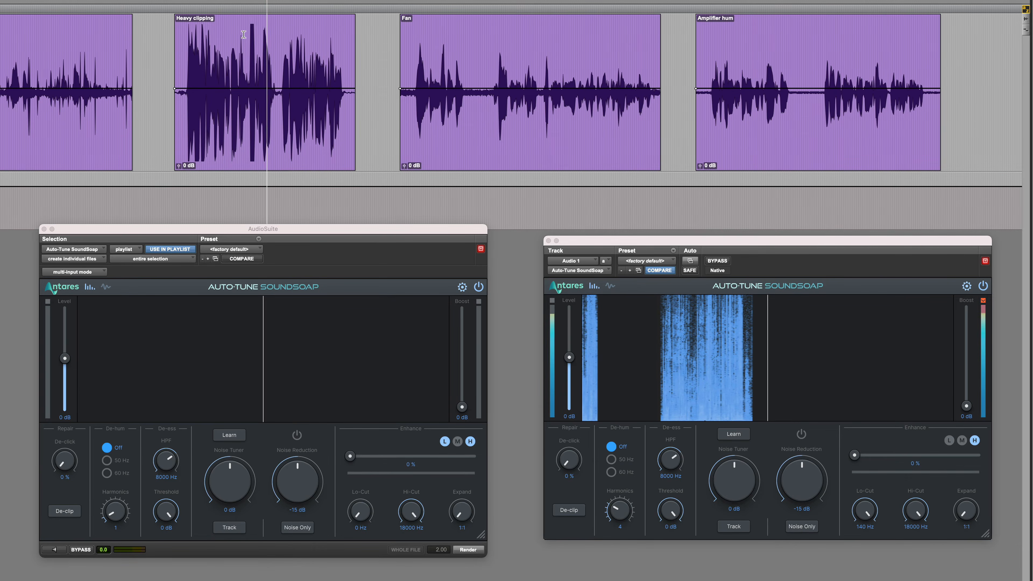
pyautogui.doubleClick(279, 131)
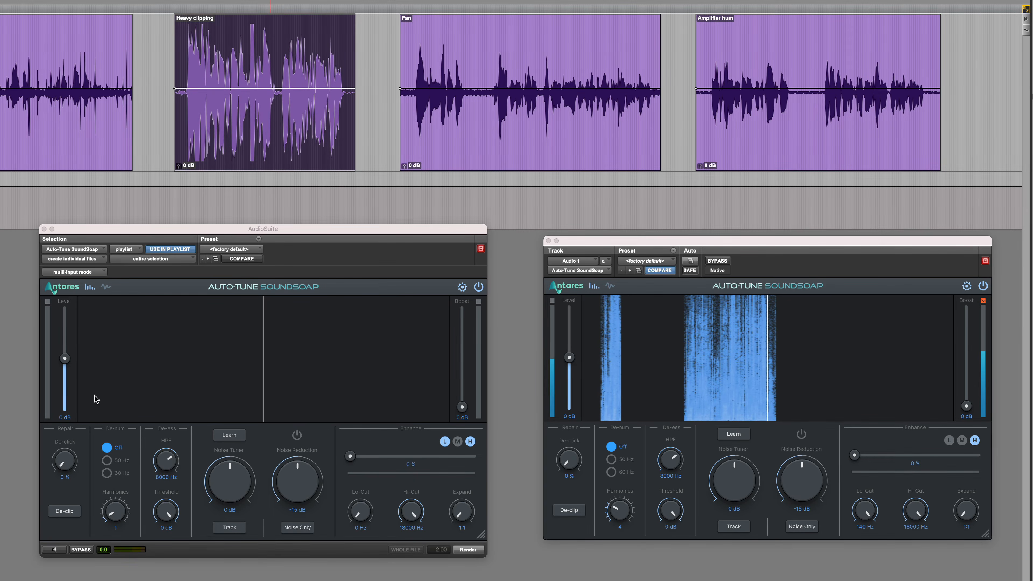
pyautogui.click(64, 512)
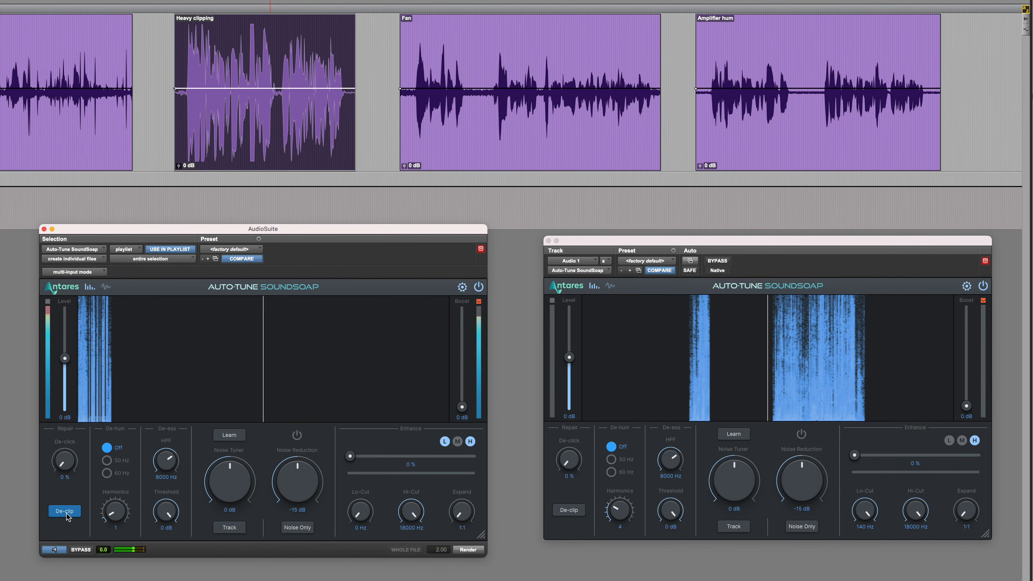
pyautogui.click(60, 551)
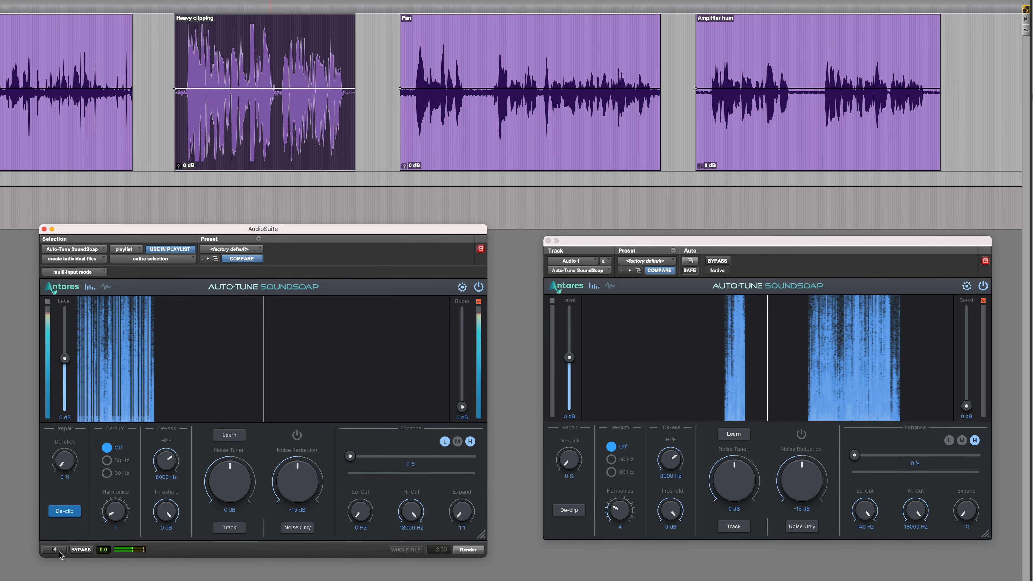
pyautogui.click(469, 551)
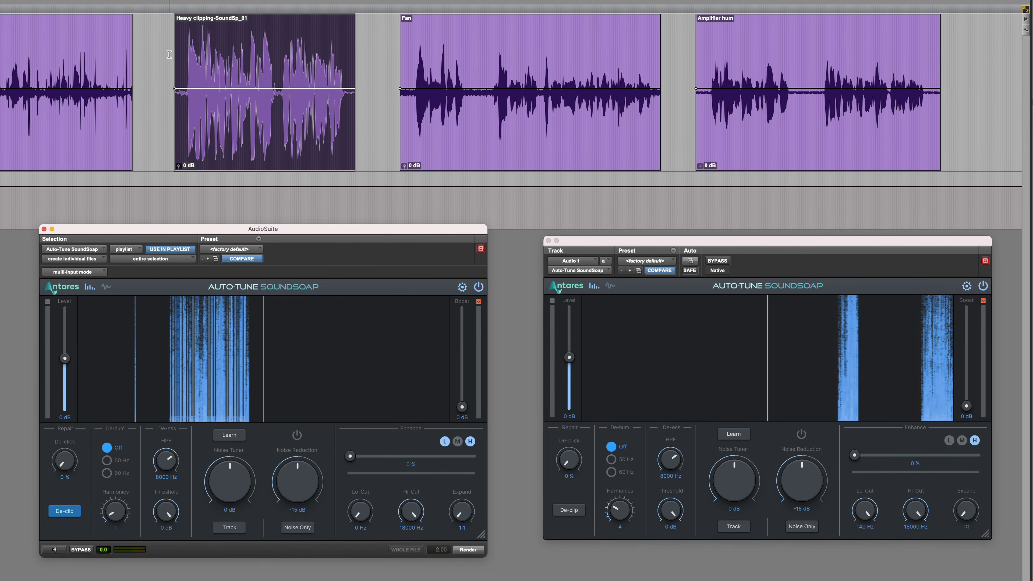
pyautogui.press('space')
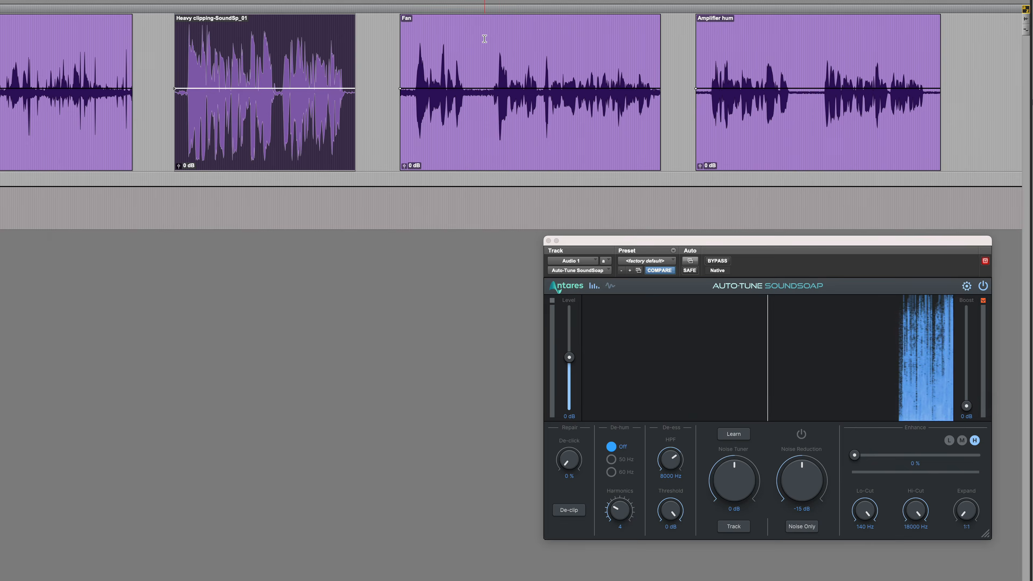
# - Play the Fan clip from its start and move the SoundSoap insert window clear beneath the track
pyautogui.click(485, 39)
pyautogui.hscroll(5, 485, 114)
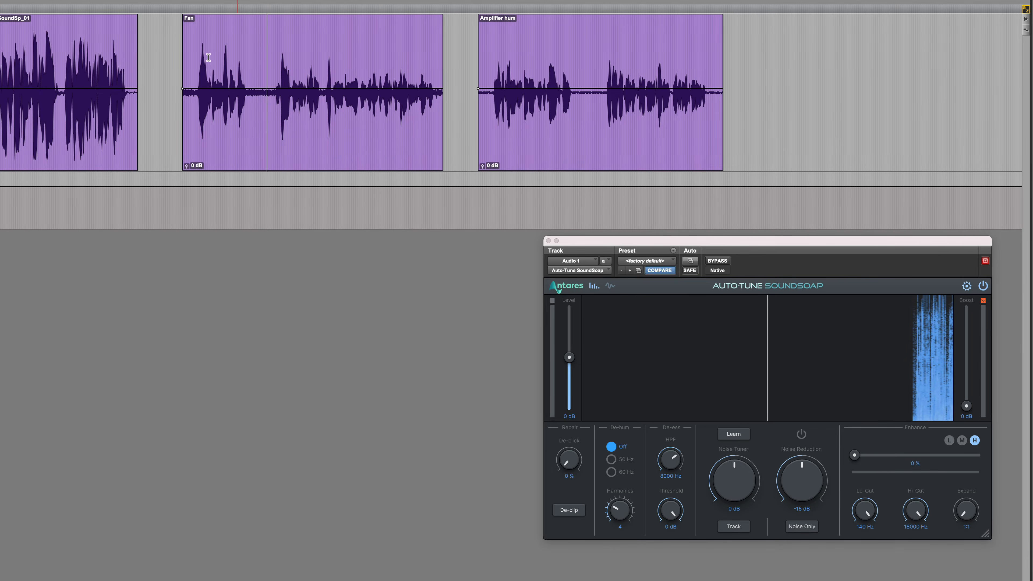
pyautogui.click(177, 50)
pyautogui.press('space')
pyautogui.moveTo(644, 244); pyautogui.dragTo(176, 223)
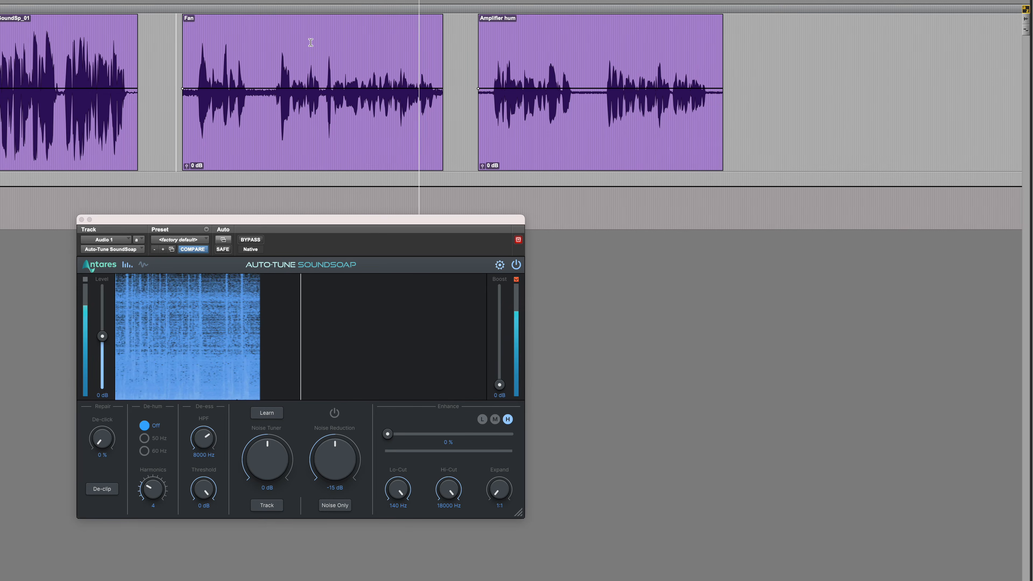
pyautogui.press('space')
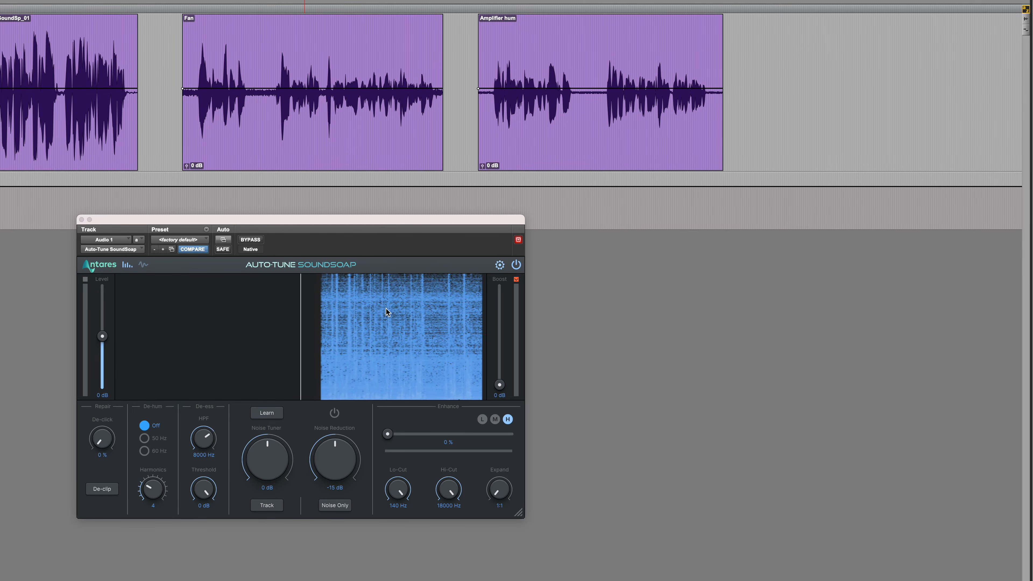
# - Learn the noise profile from the speech pause after the Fan clip's first phrase, and select the whole clip
pyautogui.click(265, 61)
pyautogui.press('t')
pyautogui.press('t')
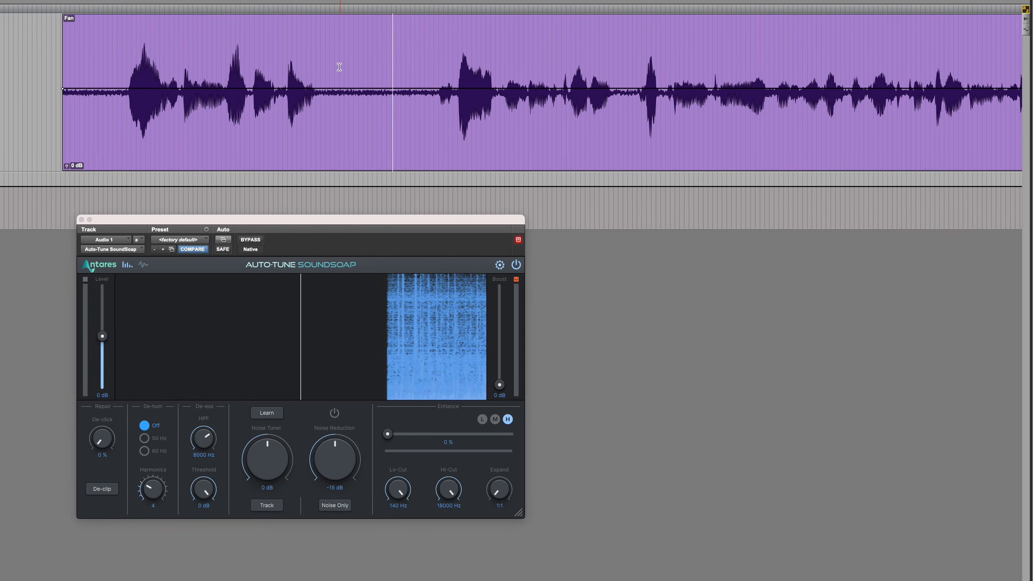
pyautogui.moveTo(325, 64); pyautogui.dragTo(433, 68)
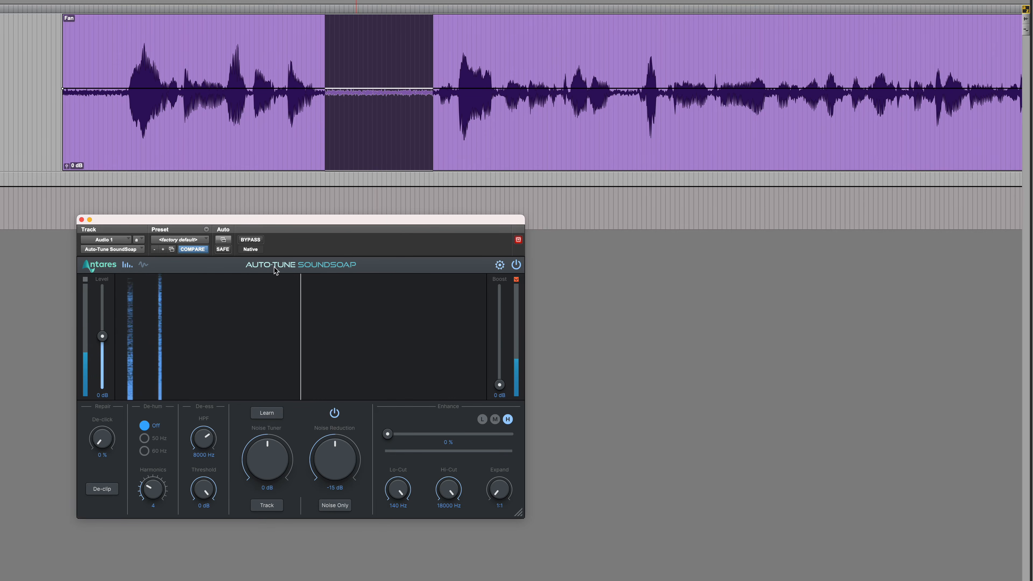
pyautogui.click(250, 160)
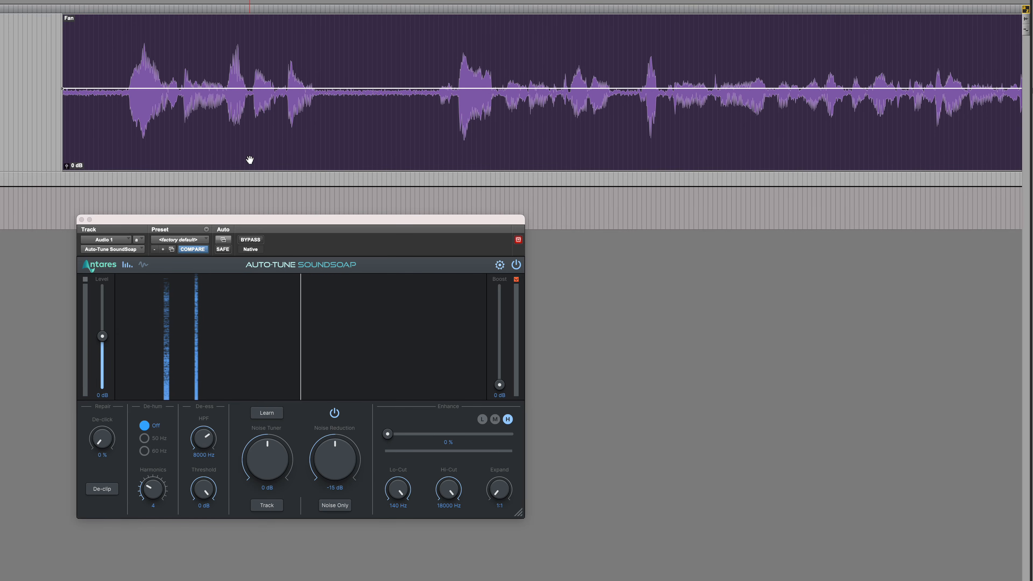
pyautogui.press('r')
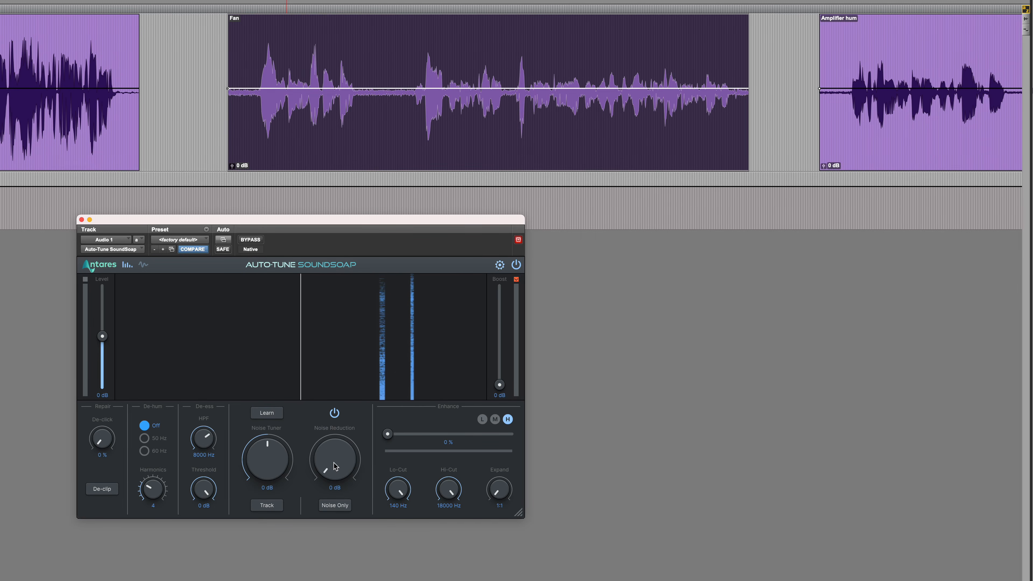
# - Set Noise Tuner to 1 dB and Noise Reduction to -16 dB while the Fan clip plays
pyautogui.moveTo(331, 461); pyautogui.dragTo(325, 442)
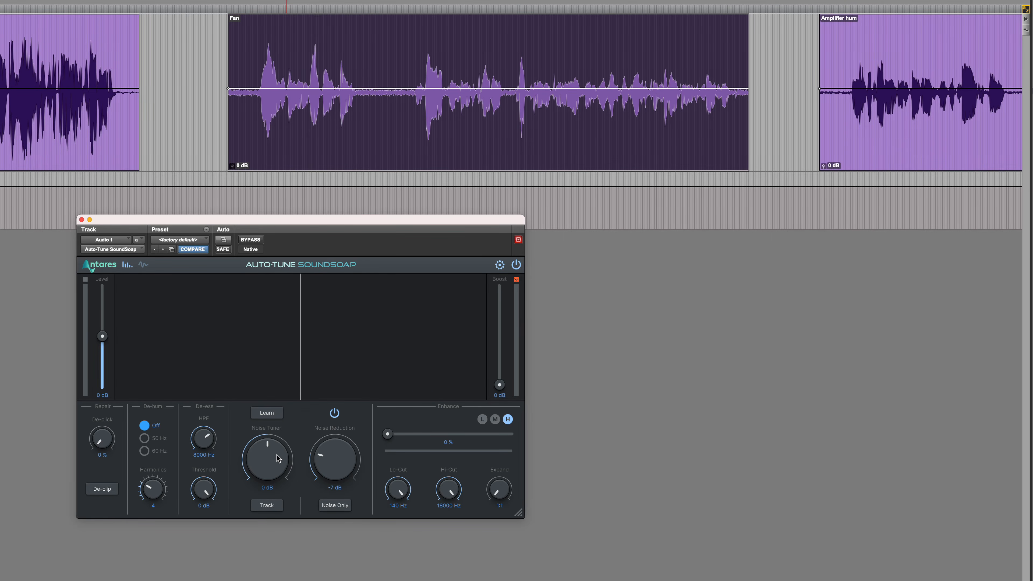
pyautogui.press('space')
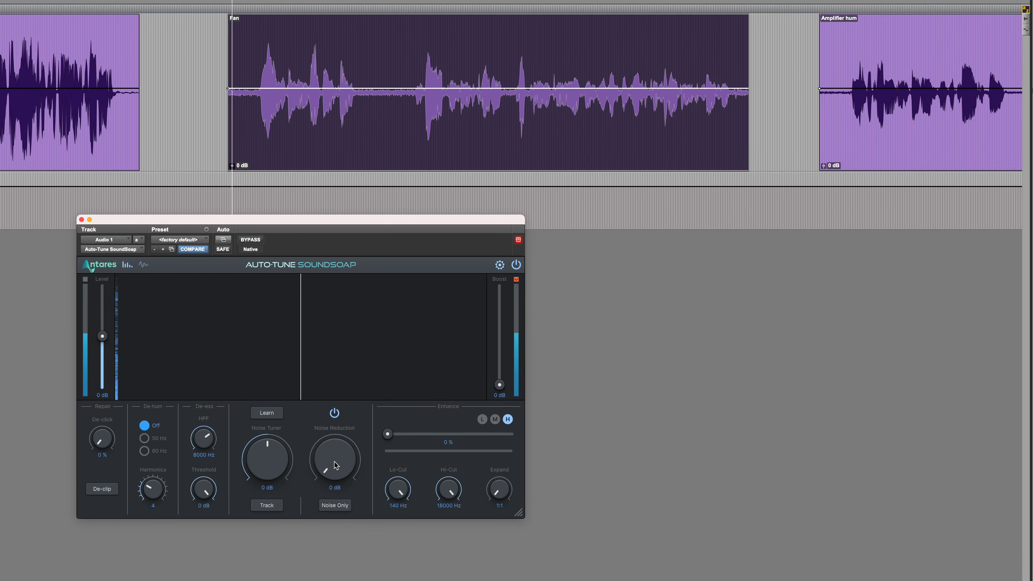
pyautogui.moveTo(335, 462); pyautogui.dragTo(329, 458)
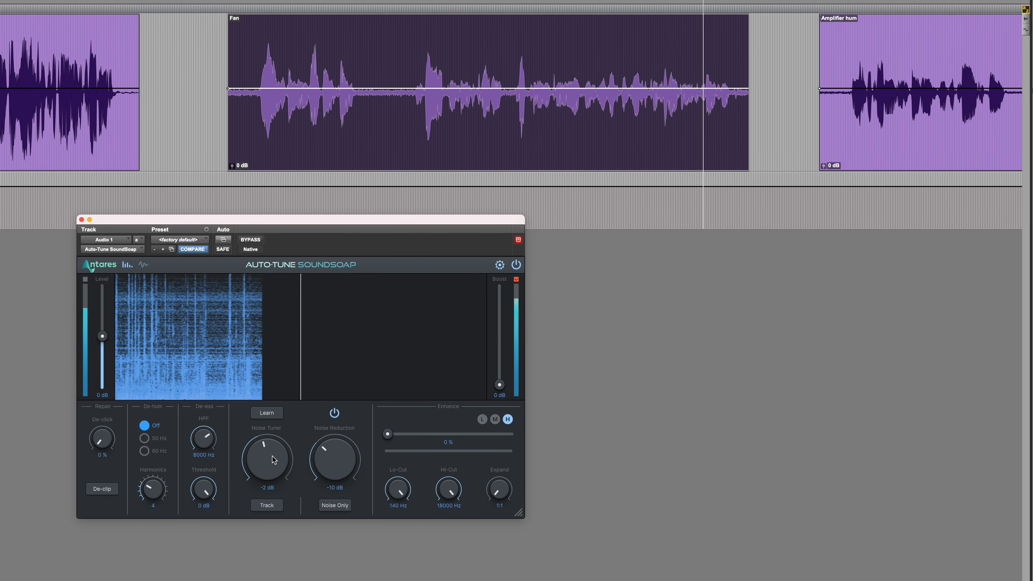
pyautogui.moveTo(272, 456); pyautogui.dragTo(245, 488)
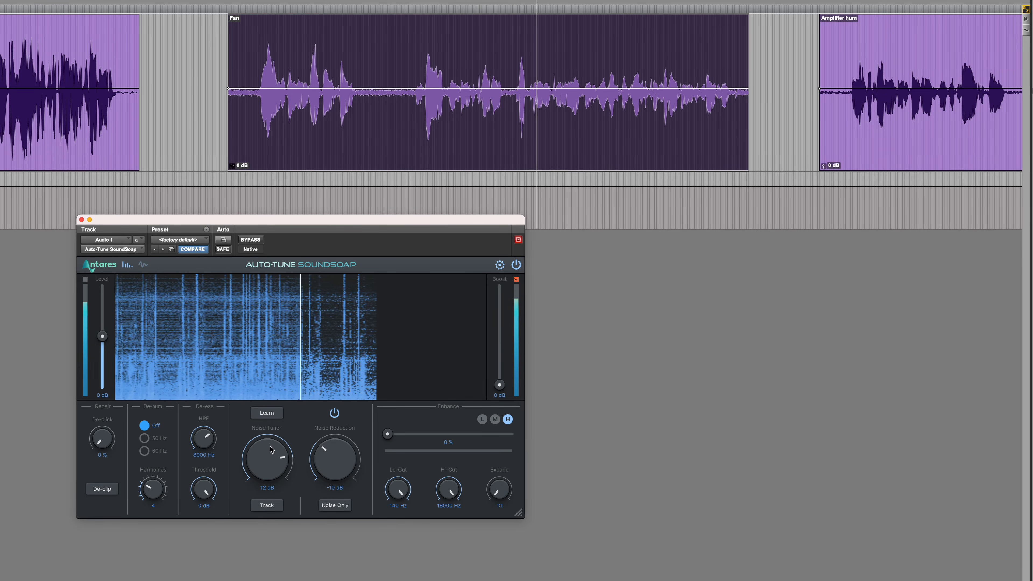
pyautogui.moveTo(270, 448); pyautogui.dragTo(253, 490)
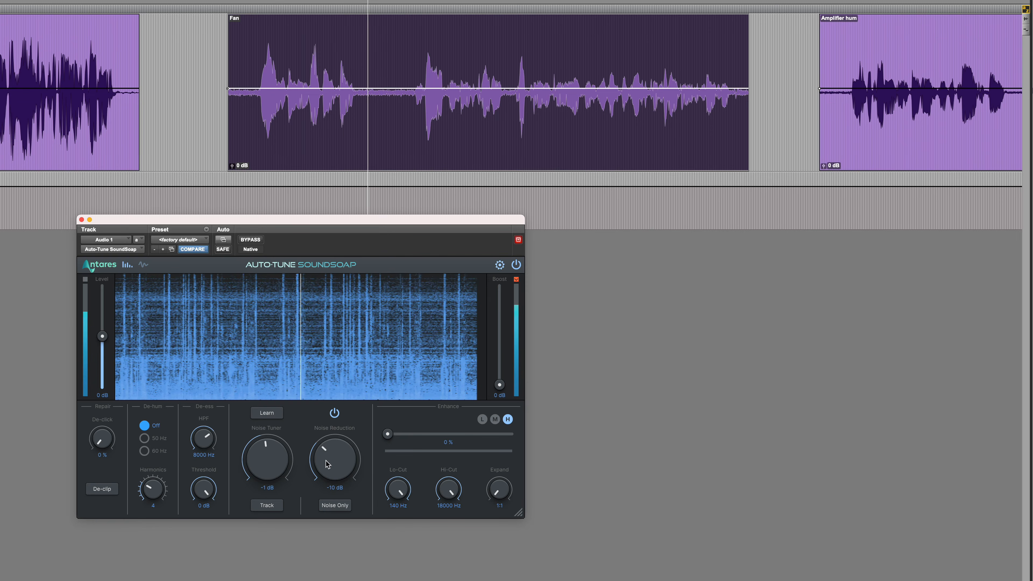
pyautogui.moveTo(326, 461); pyautogui.dragTo(328, 447)
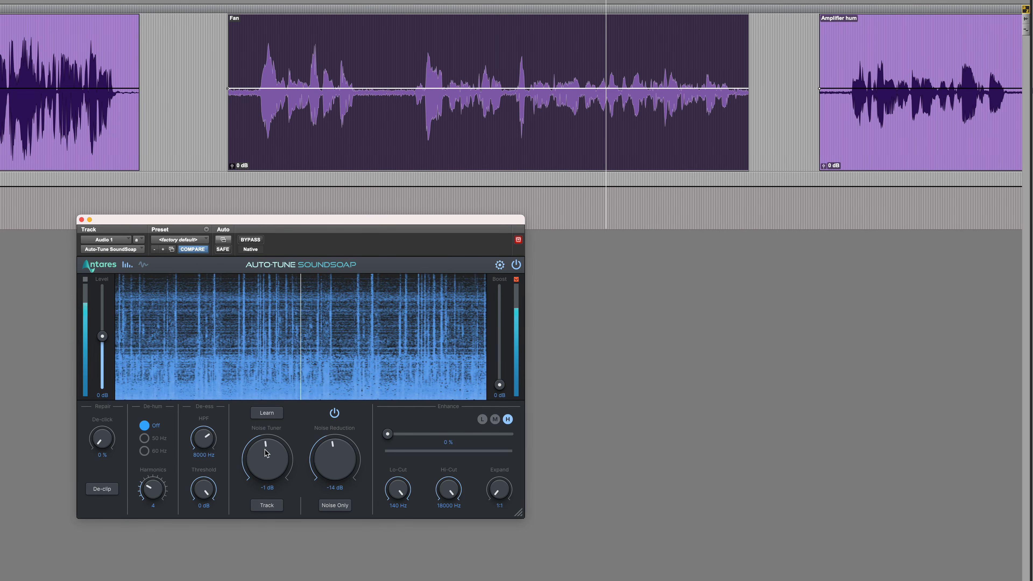
pyautogui.moveTo(265, 450); pyautogui.dragTo(262, 447)
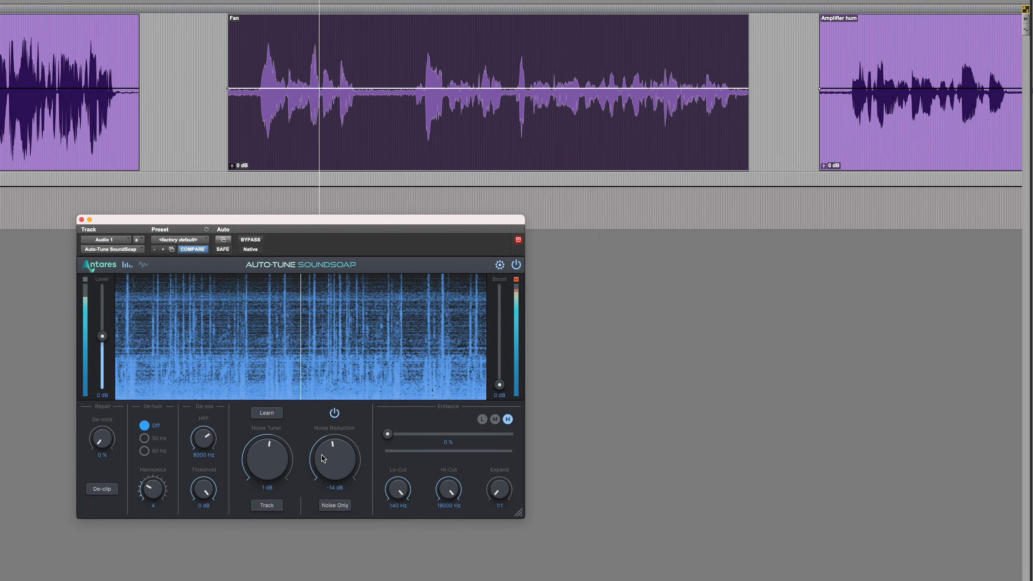
pyautogui.moveTo(326, 449); pyautogui.dragTo(327, 446)
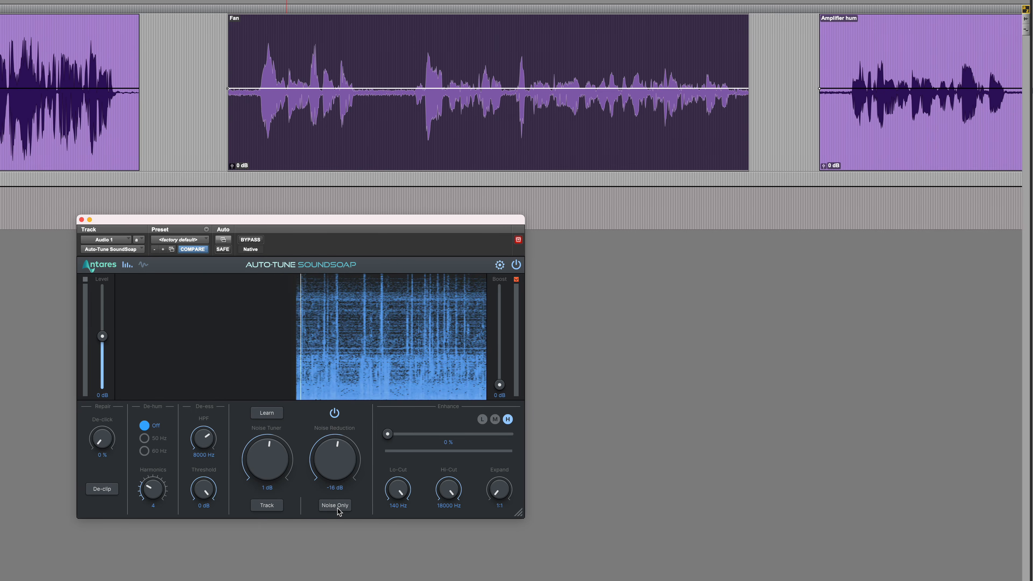
# - Audition only the noise removed from the Fan clip, and return to the cleaned signal
pyautogui.click(336, 509)
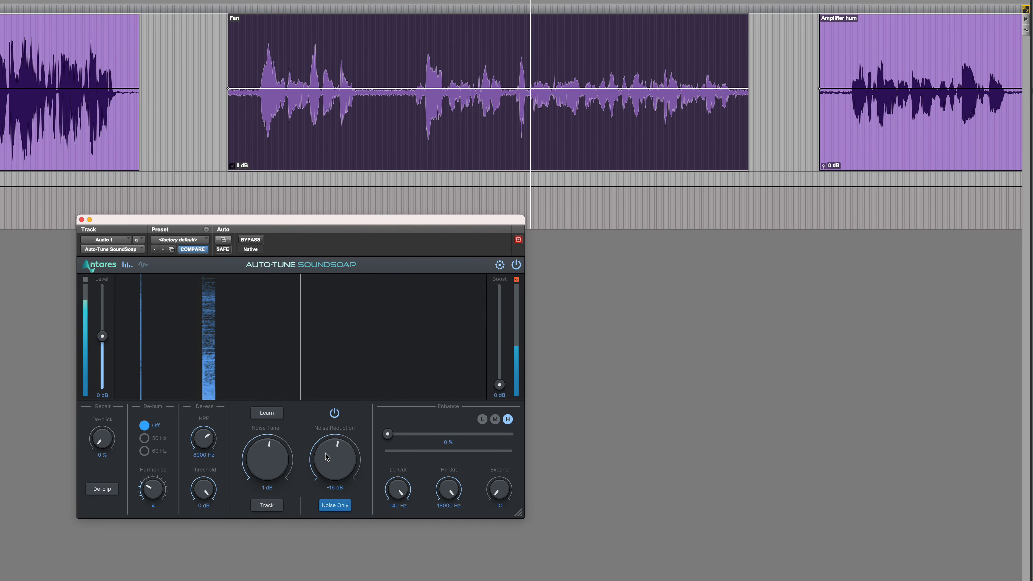
pyautogui.click(331, 508)
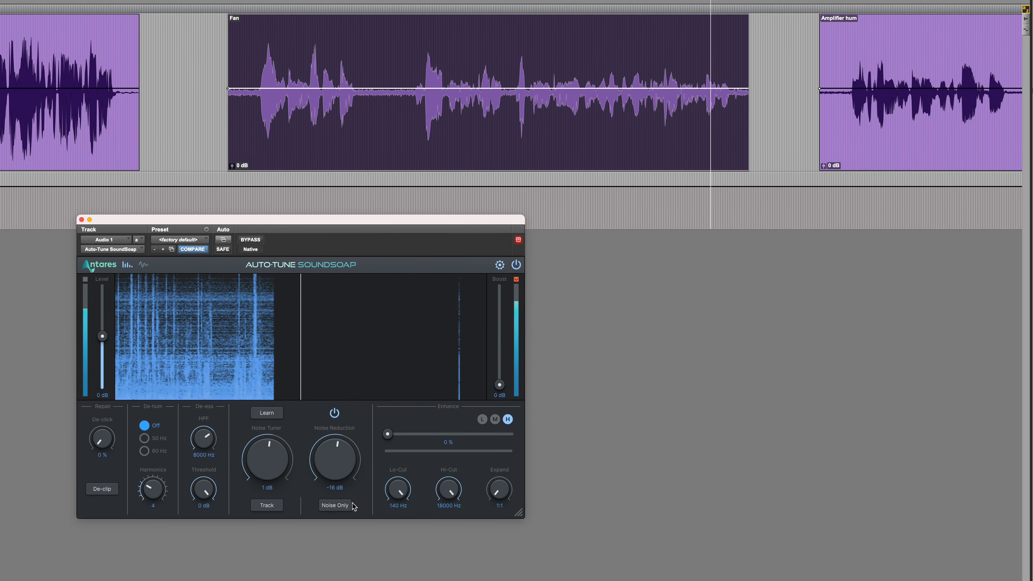
# - Reduce Noise Reduction to -12 dB and set the high-band Enhance amount to 40% for the Fan clip
pyautogui.moveTo(327, 456); pyautogui.dragTo(325, 469)
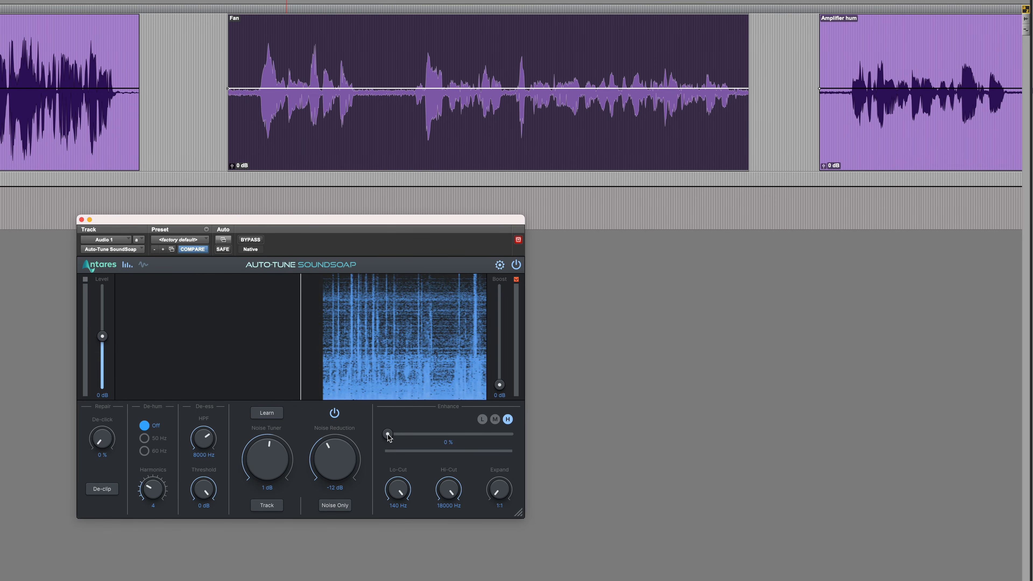
pyautogui.moveTo(387, 435); pyautogui.dragTo(439, 435)
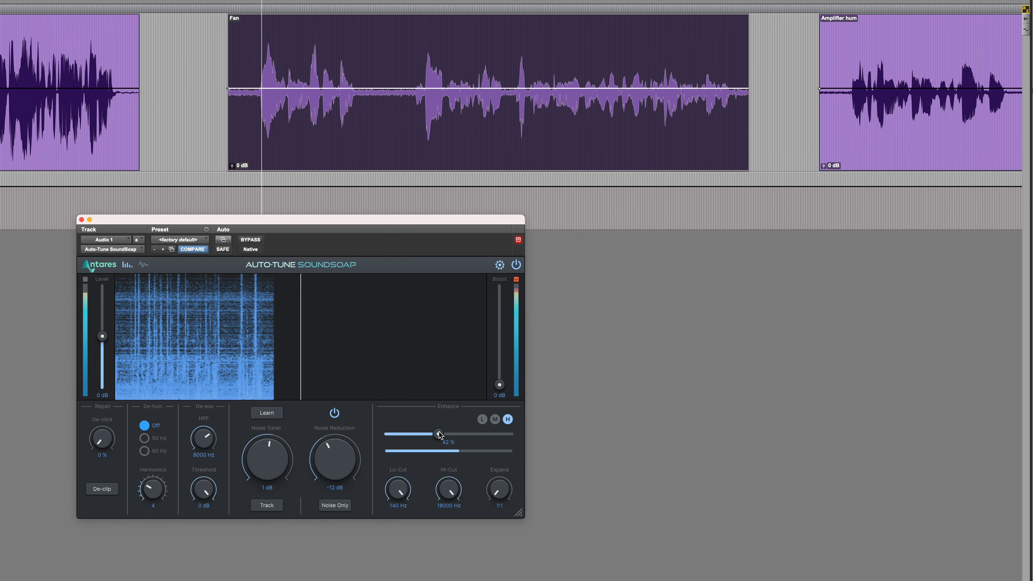
pyautogui.moveTo(439, 434); pyautogui.dragTo(437, 434)
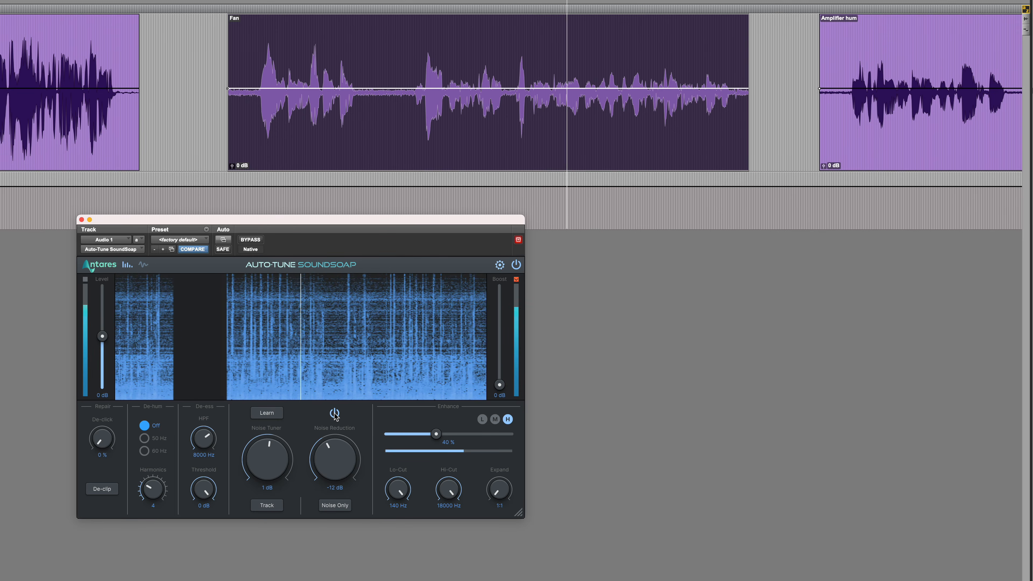
# - Play the bypassed Amplifier hum clip, learn its noise from the pause between phrases, and select the whole clip with bypass off
pyautogui.hscroll(15, 650, 165)
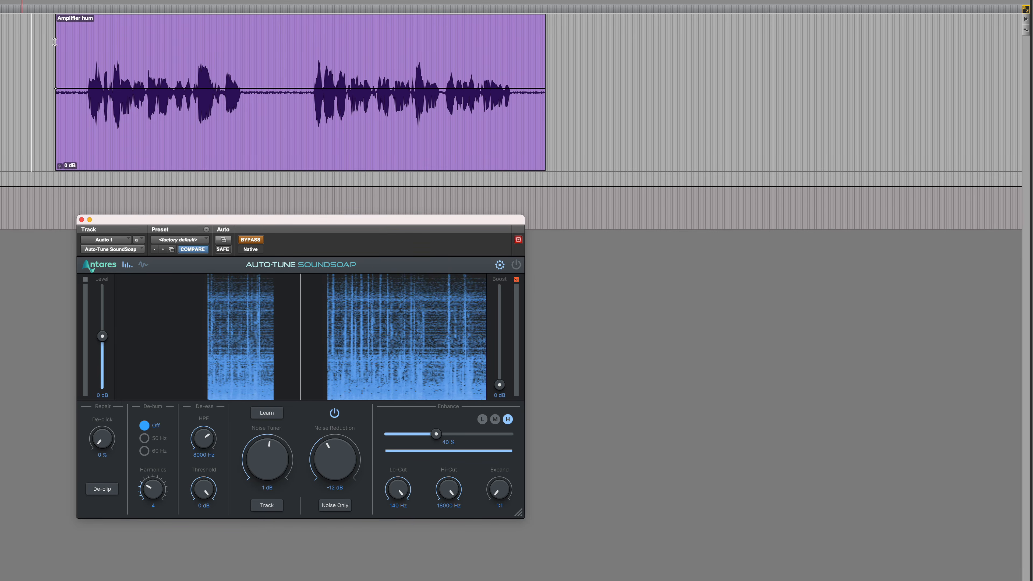
pyautogui.press('space')
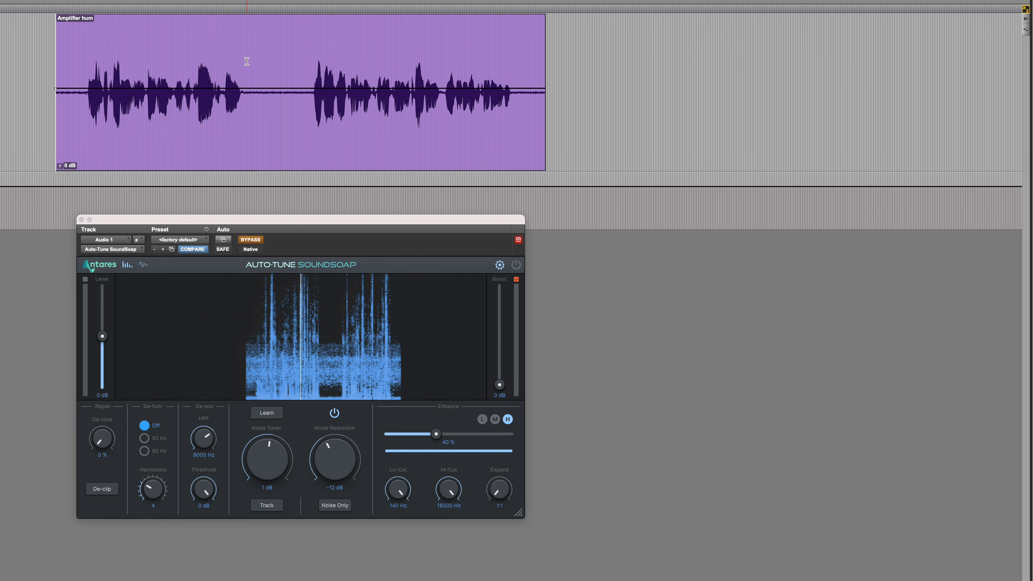
pyautogui.moveTo(246, 62); pyautogui.dragTo(310, 62)
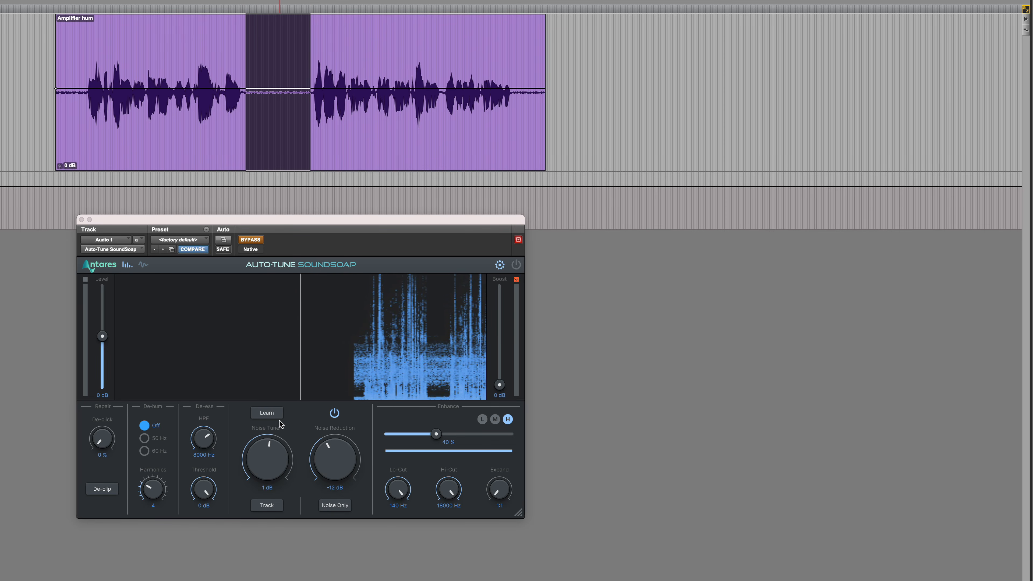
pyautogui.click(270, 417)
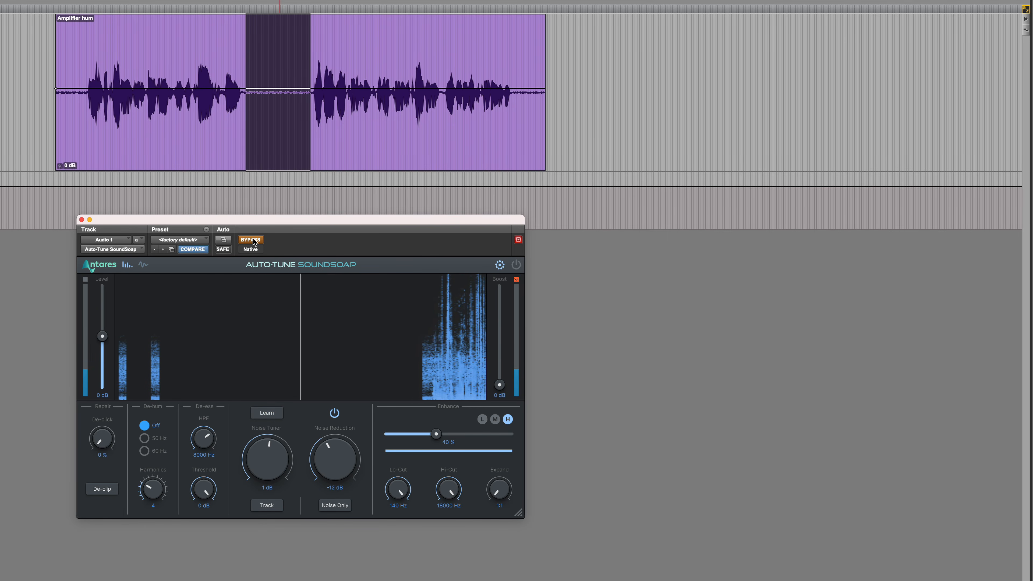
pyautogui.click(126, 148)
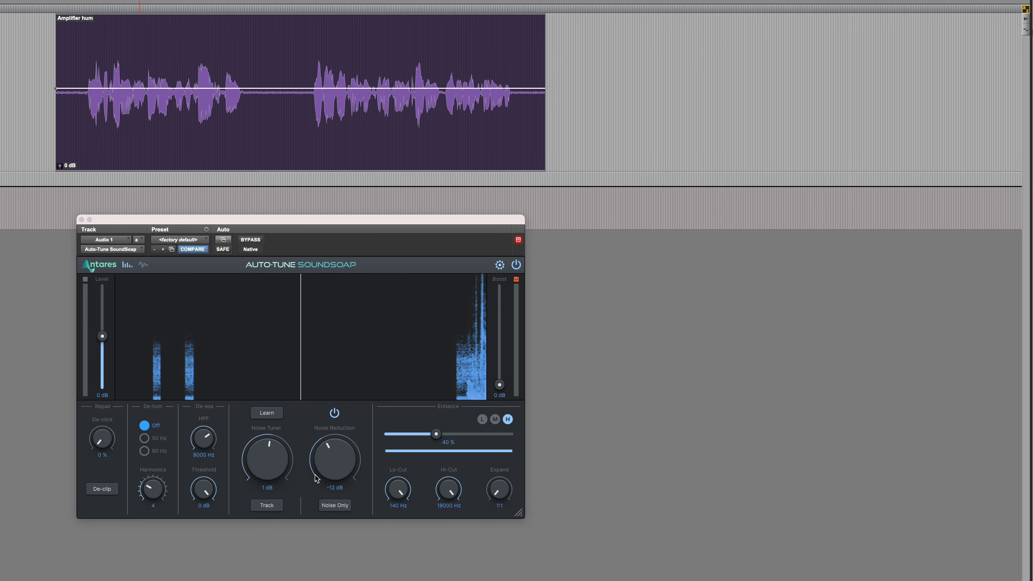
# - Set Noise Tuner to -1 dB and Noise Reduction to -22 dB while the Amplifier hum clip plays
pyautogui.keyDown('alt'); pyautogui.click(266, 463); pyautogui.keyUp('alt')
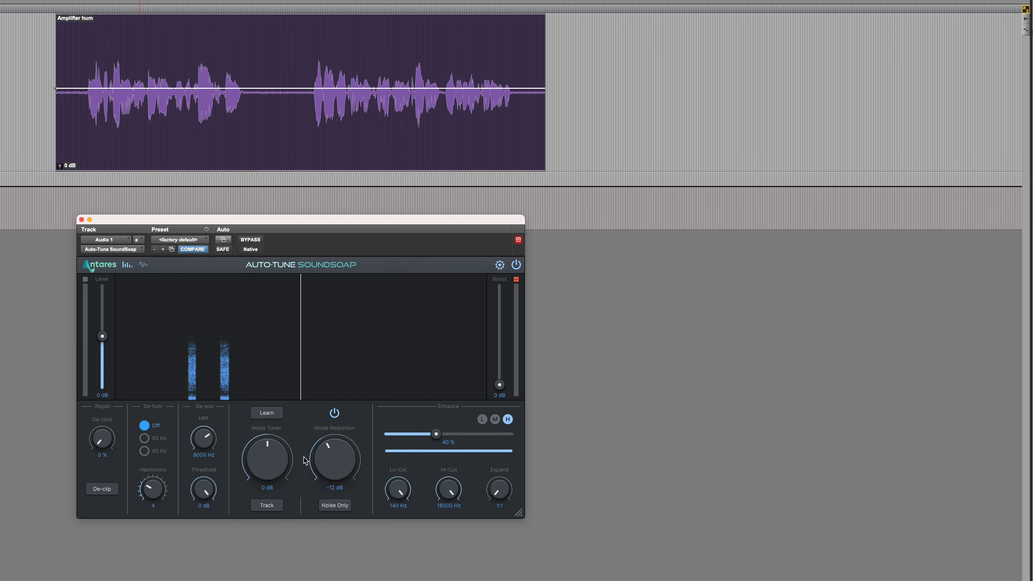
pyautogui.press('space')
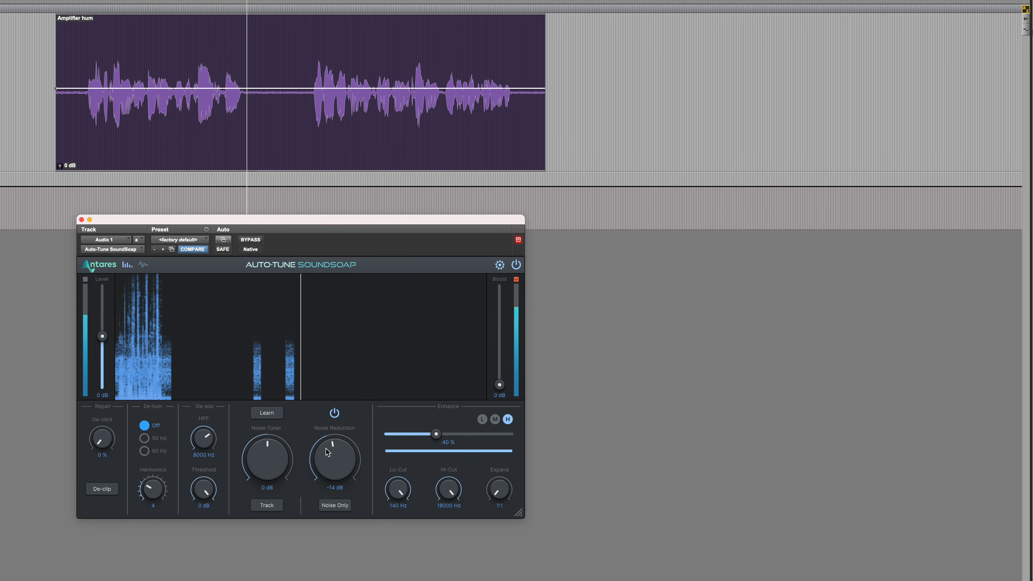
pyautogui.moveTo(326, 449); pyautogui.dragTo(256, 445)
pyautogui.moveTo(319, 459); pyautogui.dragTo(254, 458)
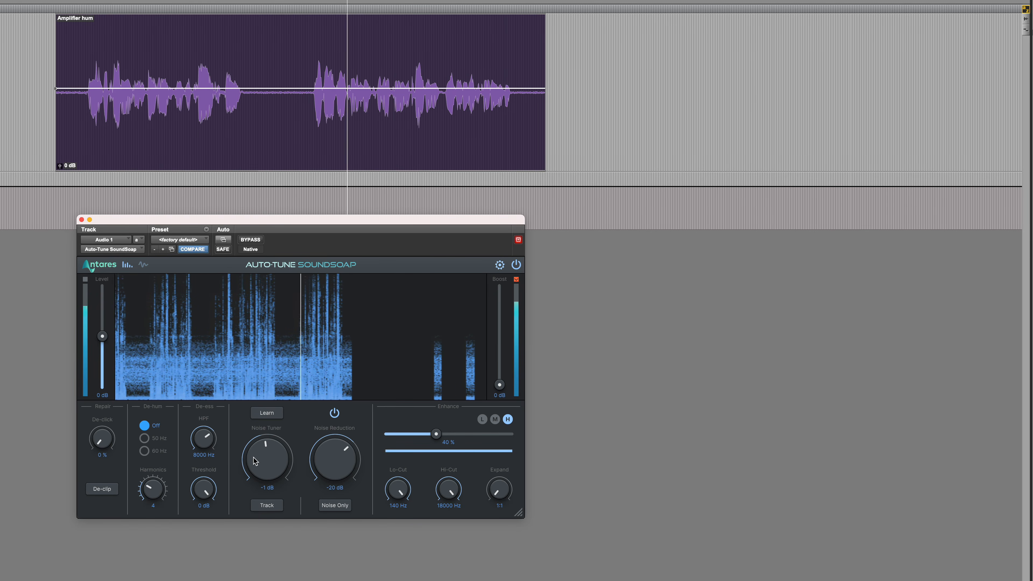
pyautogui.moveTo(326, 454); pyautogui.dragTo(326, 448)
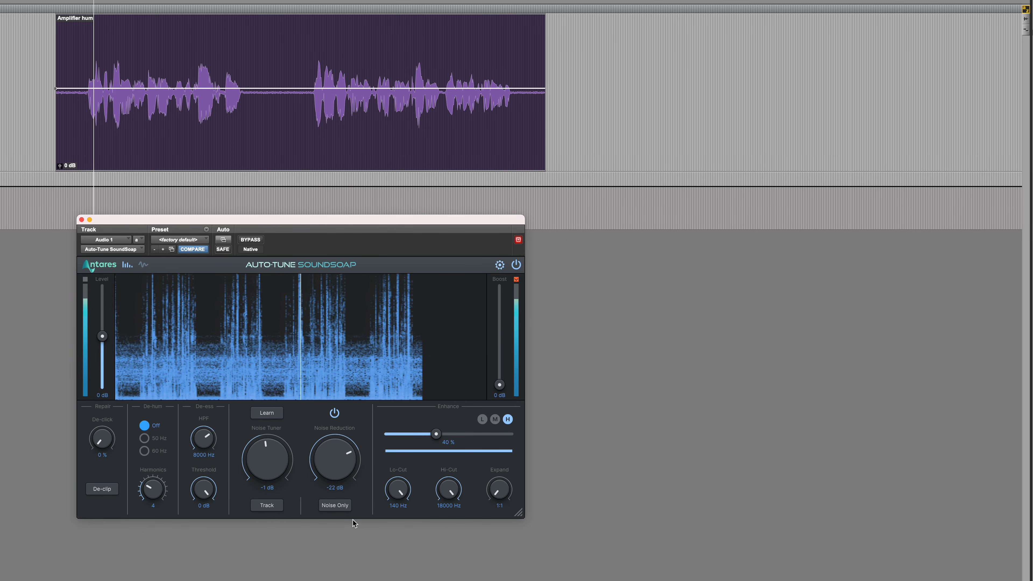
# - Lower Noise Tuner to -3 dB while auditioning only the noise removed from the Amplifier hum clip, and return to the cleaned signal
pyautogui.click(335, 505)
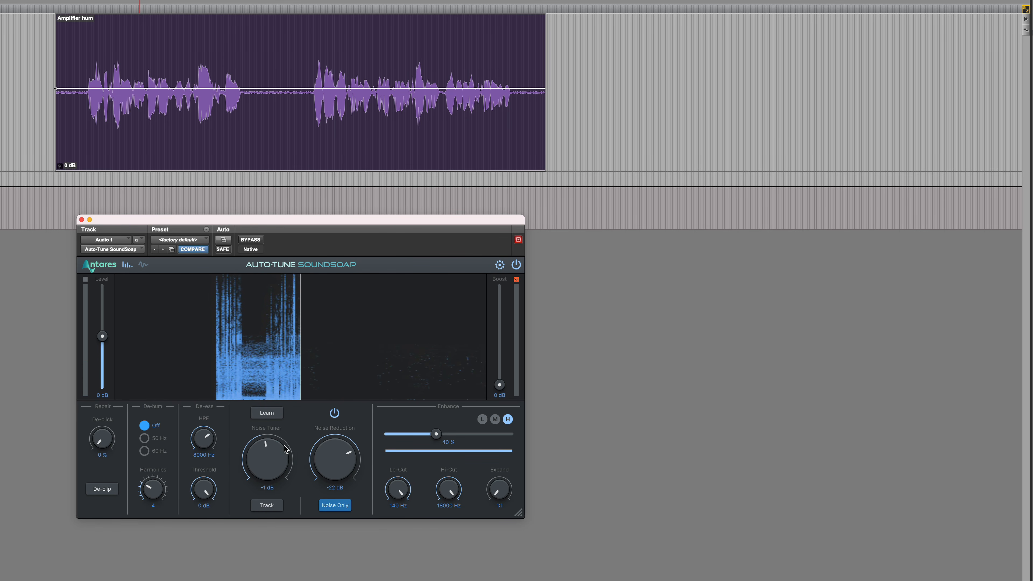
pyautogui.moveTo(271, 448); pyautogui.dragTo(240, 460)
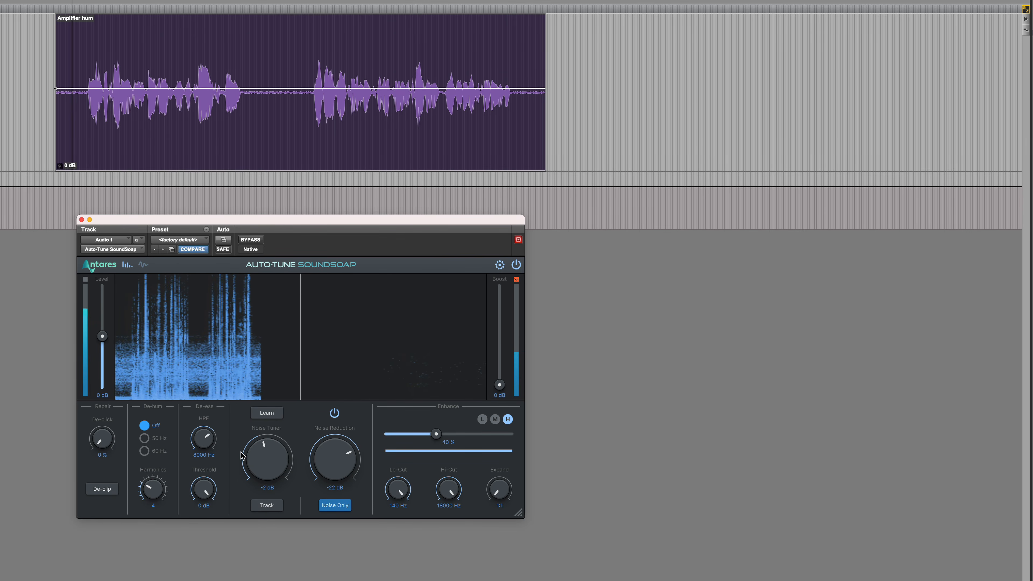
pyautogui.moveTo(240, 453); pyautogui.dragTo(241, 455)
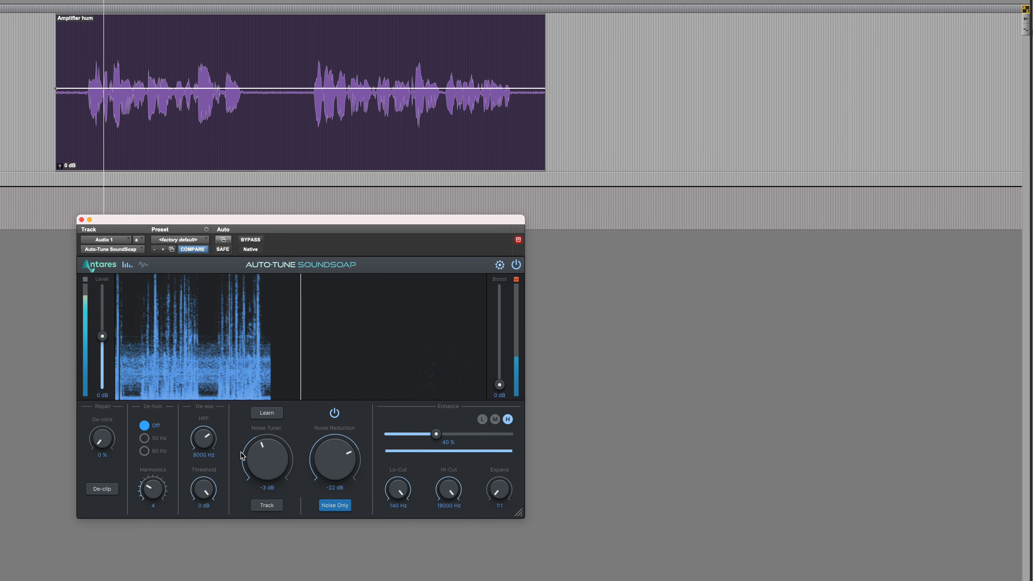
pyautogui.click(322, 512)
# - Set Noise Reduction to -25 dB for the Amplifier hum clip, and compare playback with noise reduction switched off and back on
pyautogui.moveTo(323, 455); pyautogui.dragTo(322, 453)
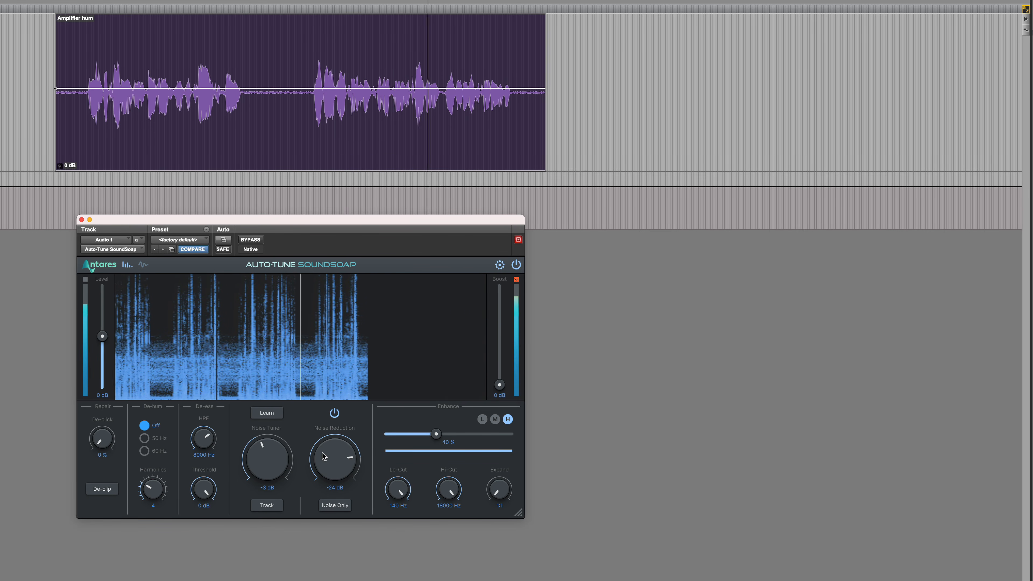
pyautogui.moveTo(322, 454); pyautogui.dragTo(321, 453)
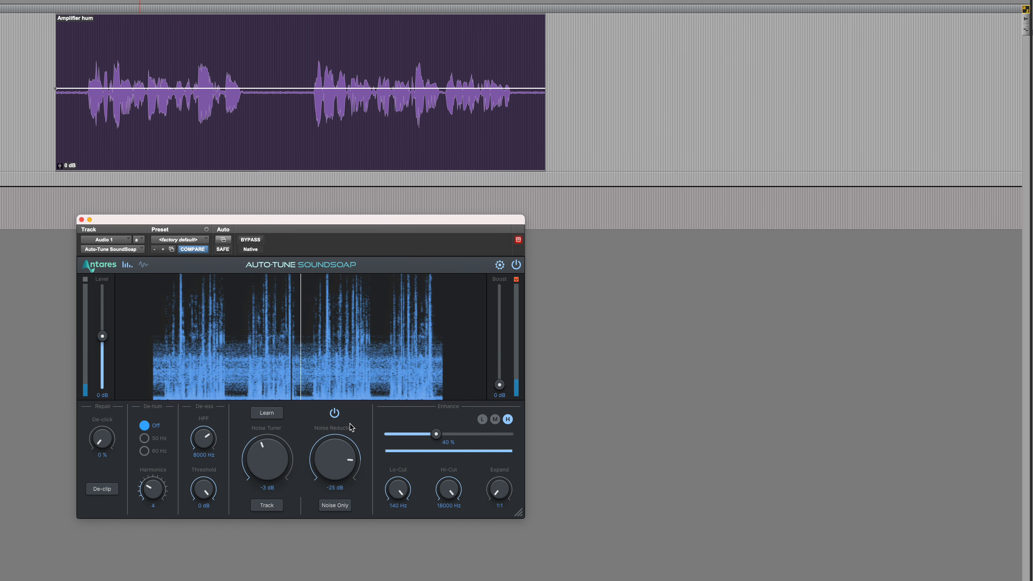
pyautogui.click(335, 413)
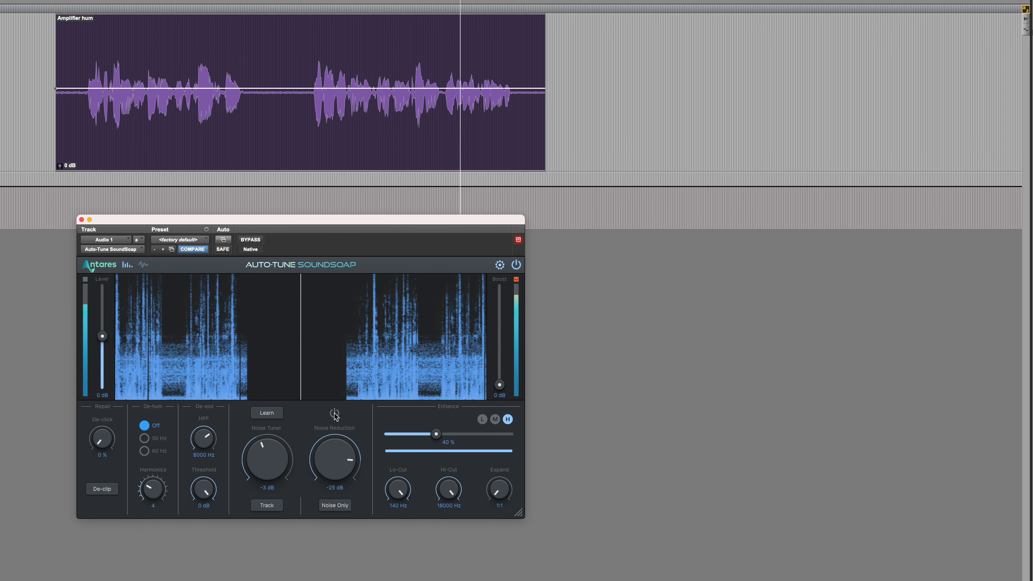
pyautogui.click(335, 414)
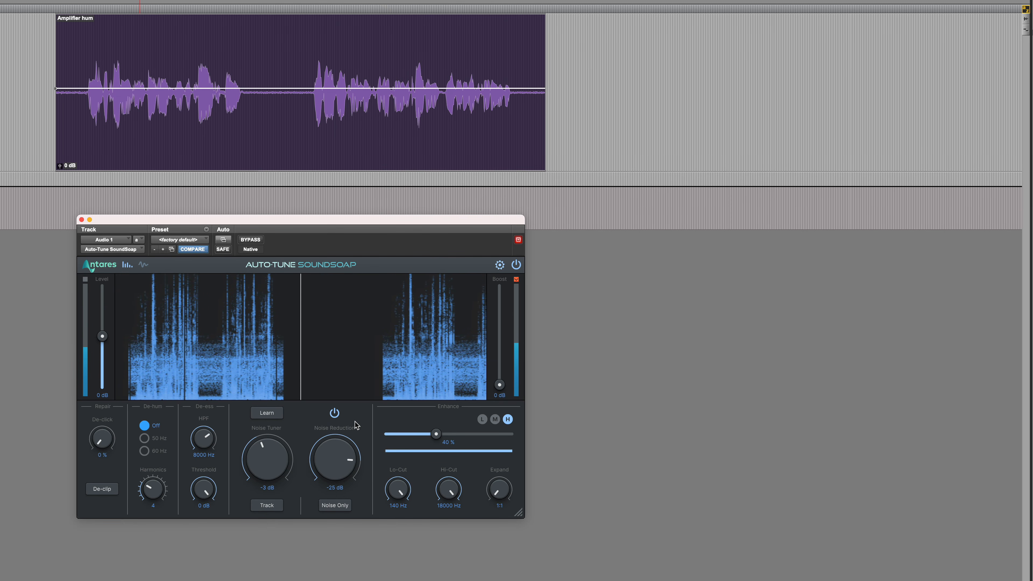